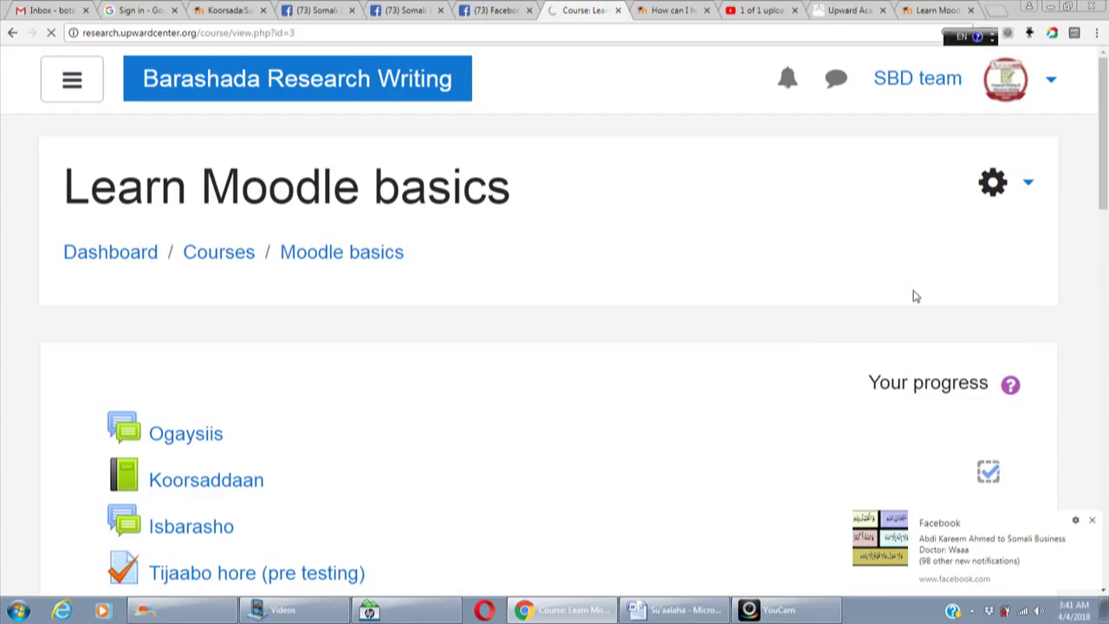
Step: Add a new Assignment activity to the general section of the Learn Moodle basics course
scroll(1106, 212, down, 3)
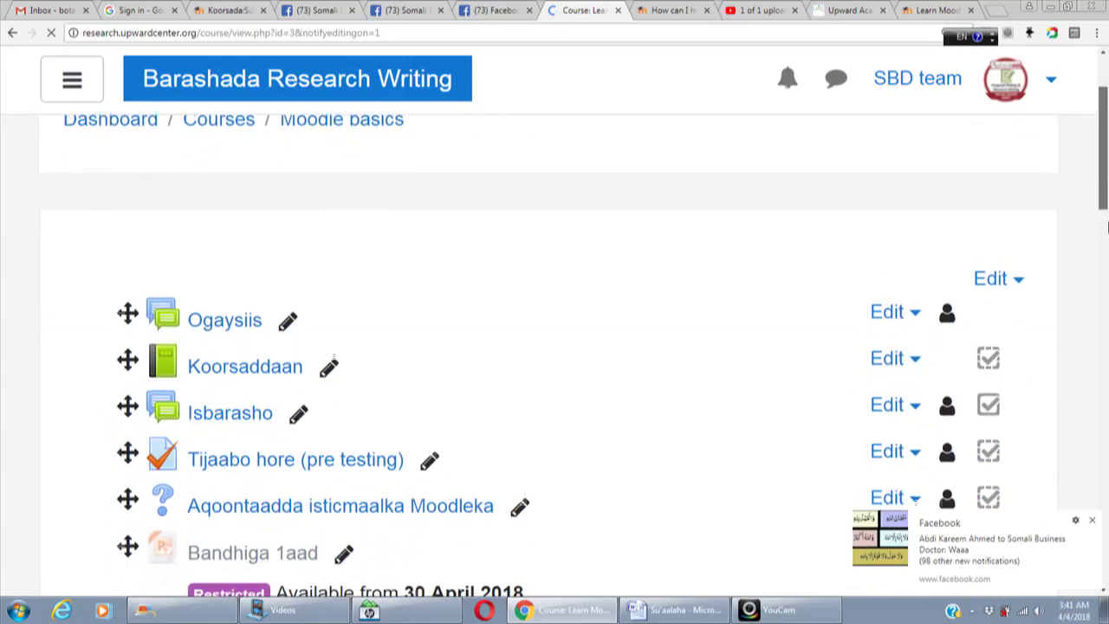
scroll(1108, 264, down, 2)
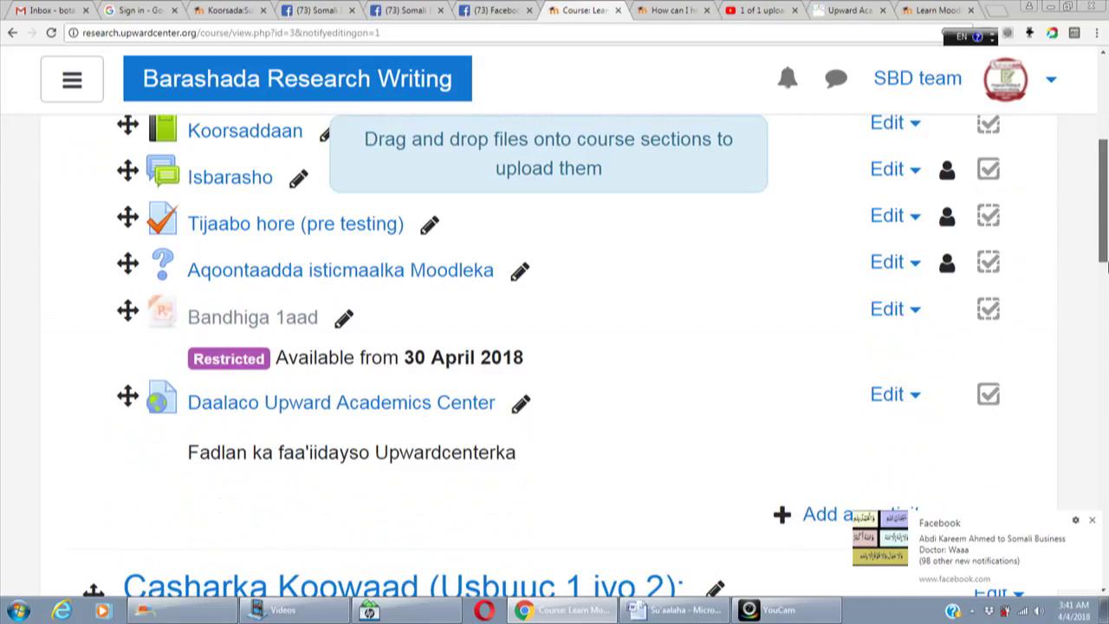
scroll(1106, 268, down, 2)
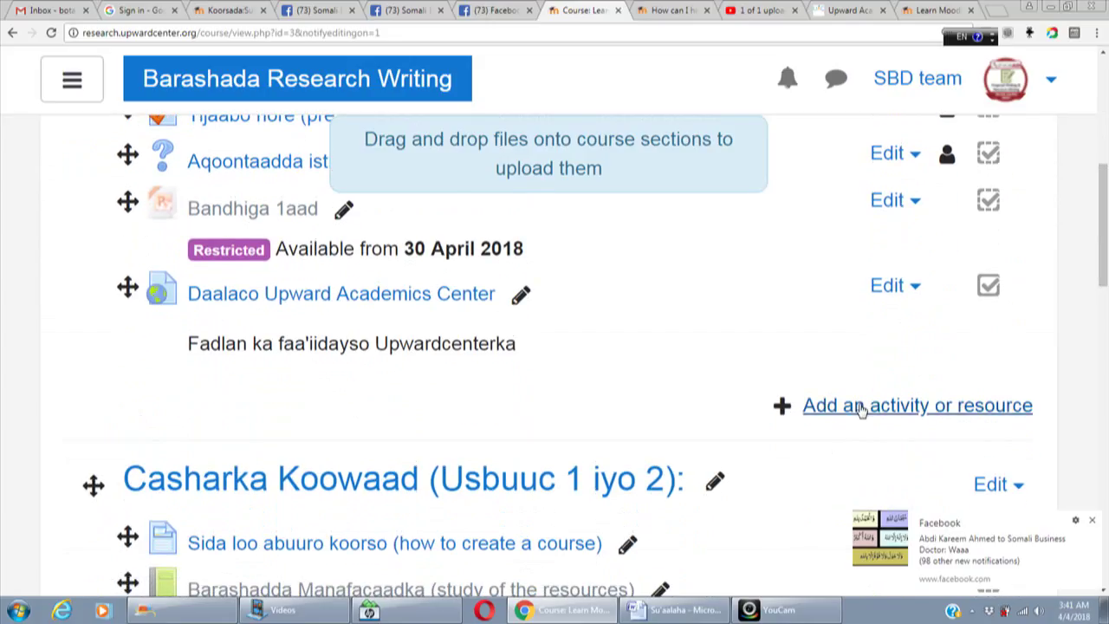
click(862, 407)
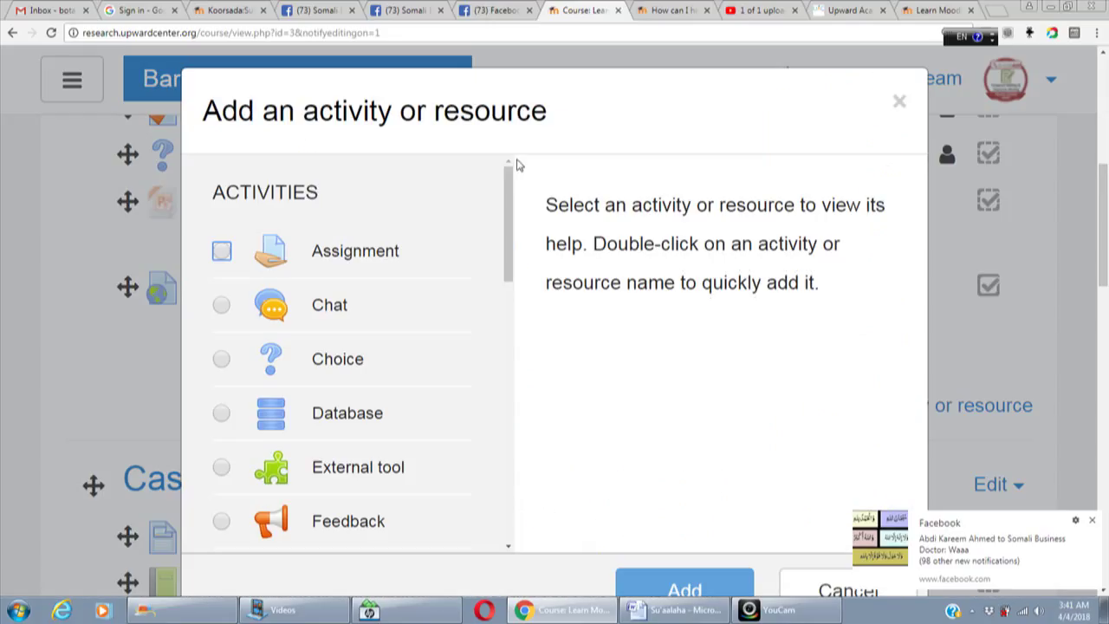
click(221, 252)
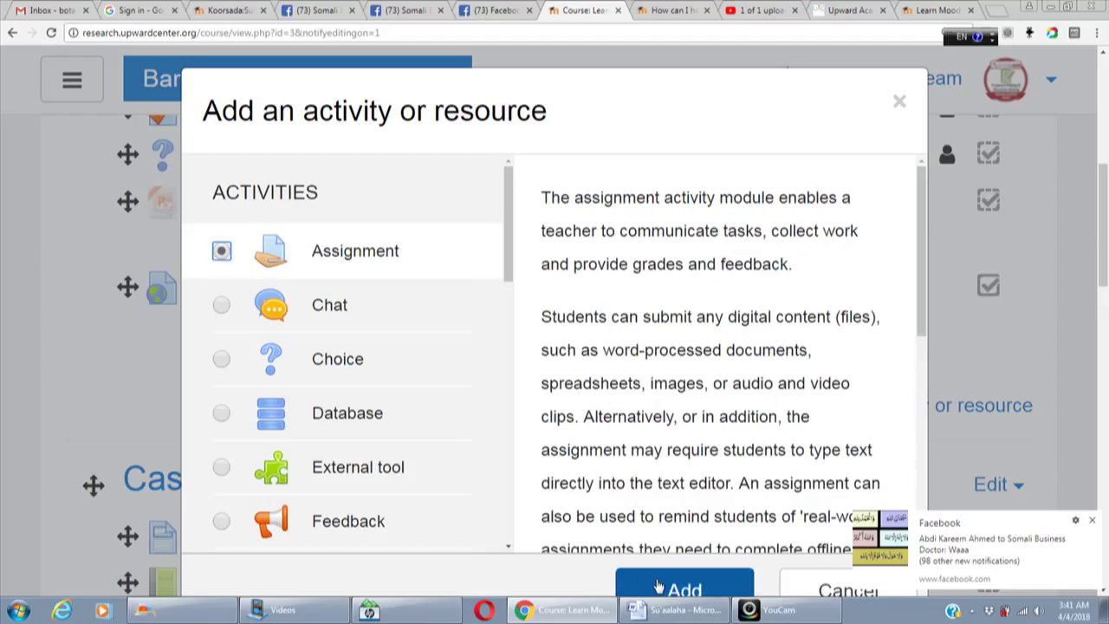
click(659, 582)
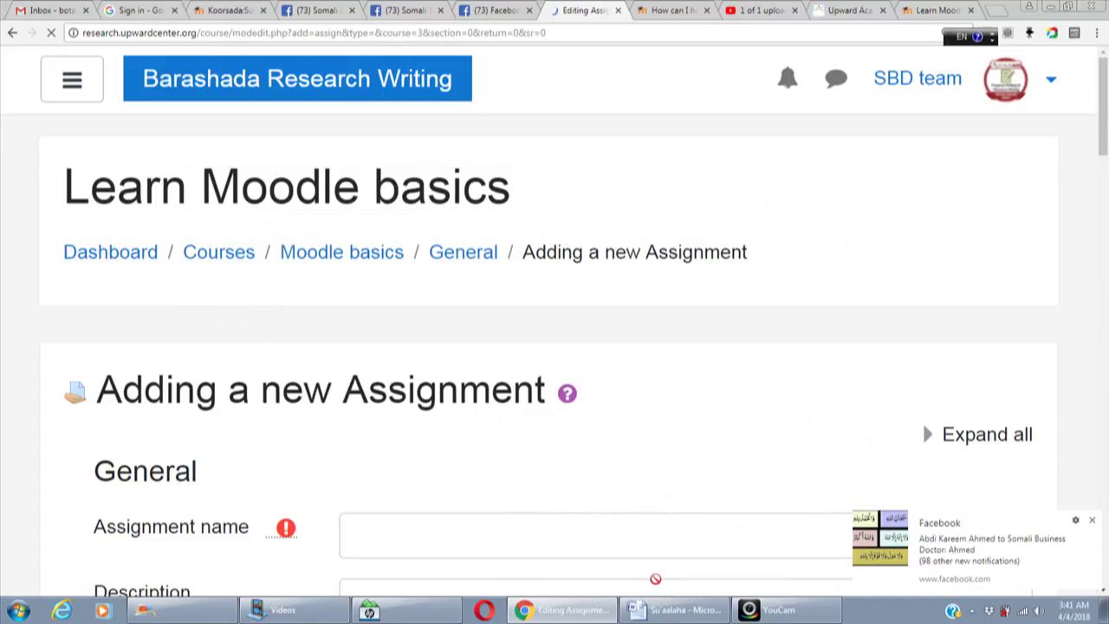
Step: Name the assignment "shaqo guri" and dismiss the Facebook notifications
click(1094, 524)
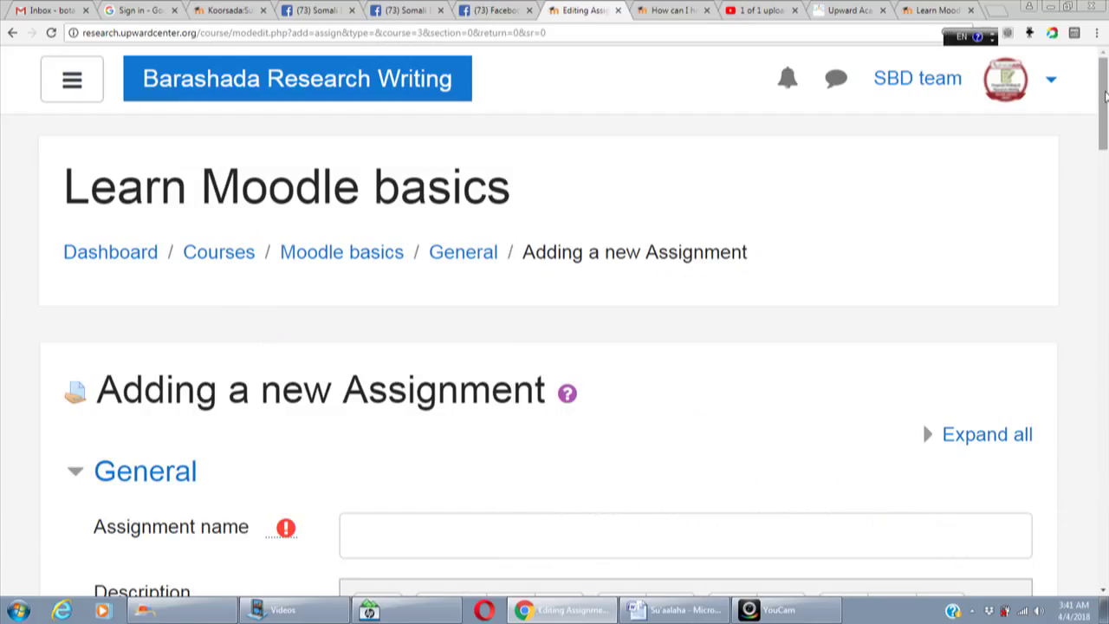
scroll(1106, 121, down, 1)
scroll(1106, 122, down, 2)
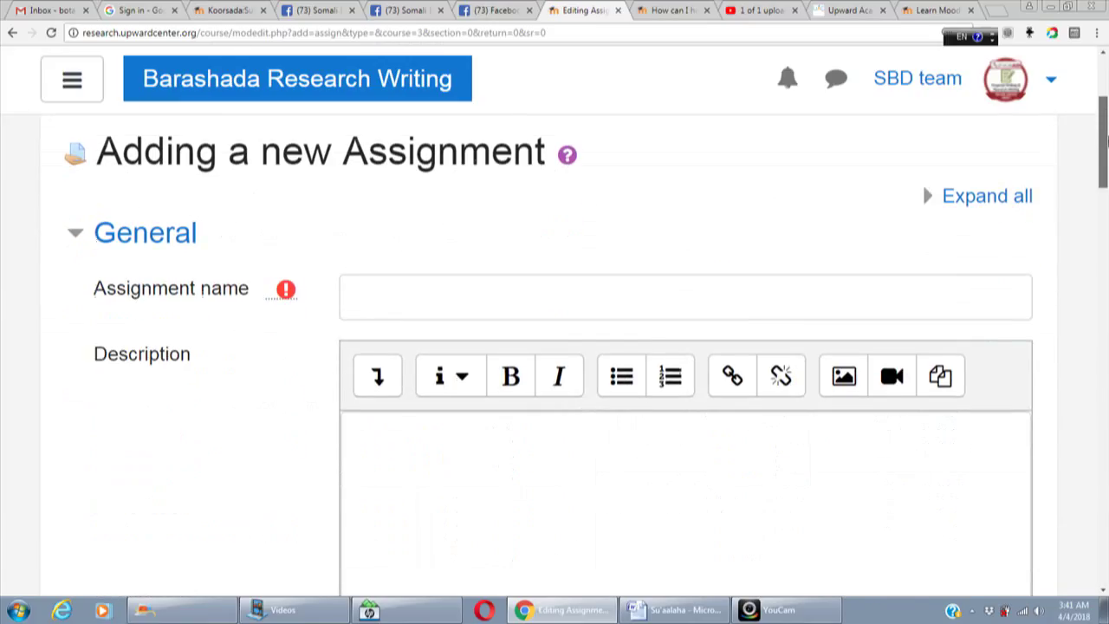
click(565, 296)
text(sh)
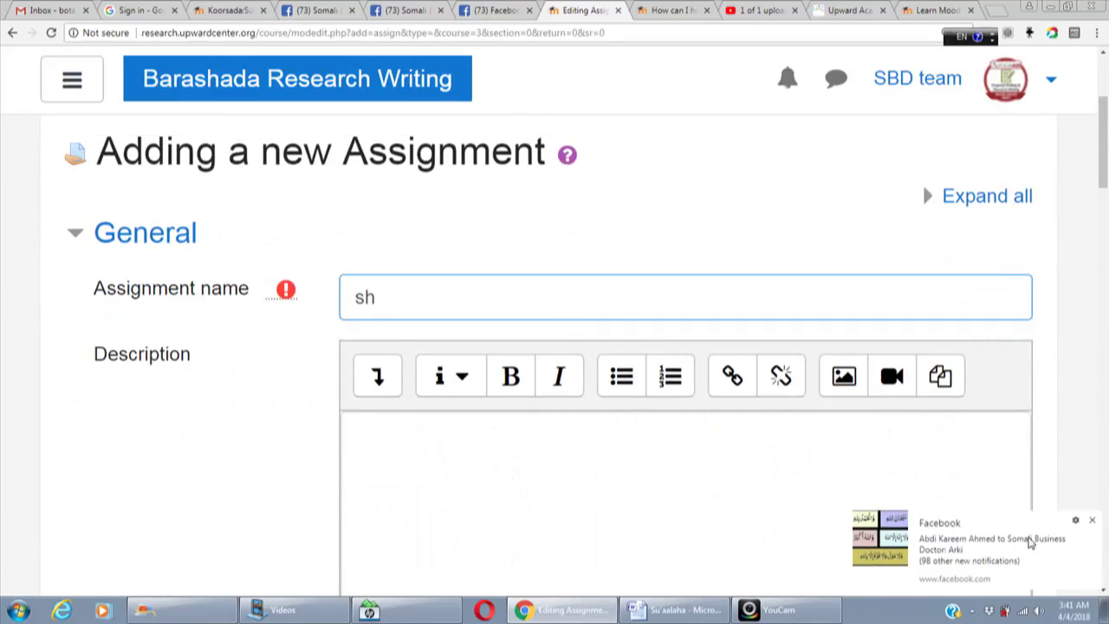
click(1091, 521)
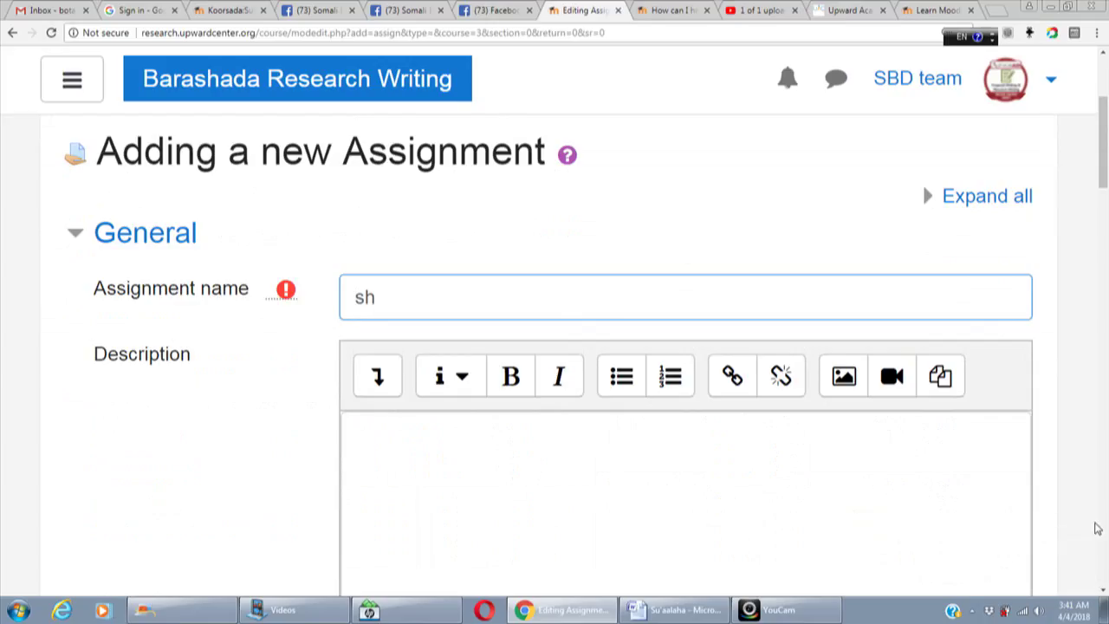
text(aqo guri)
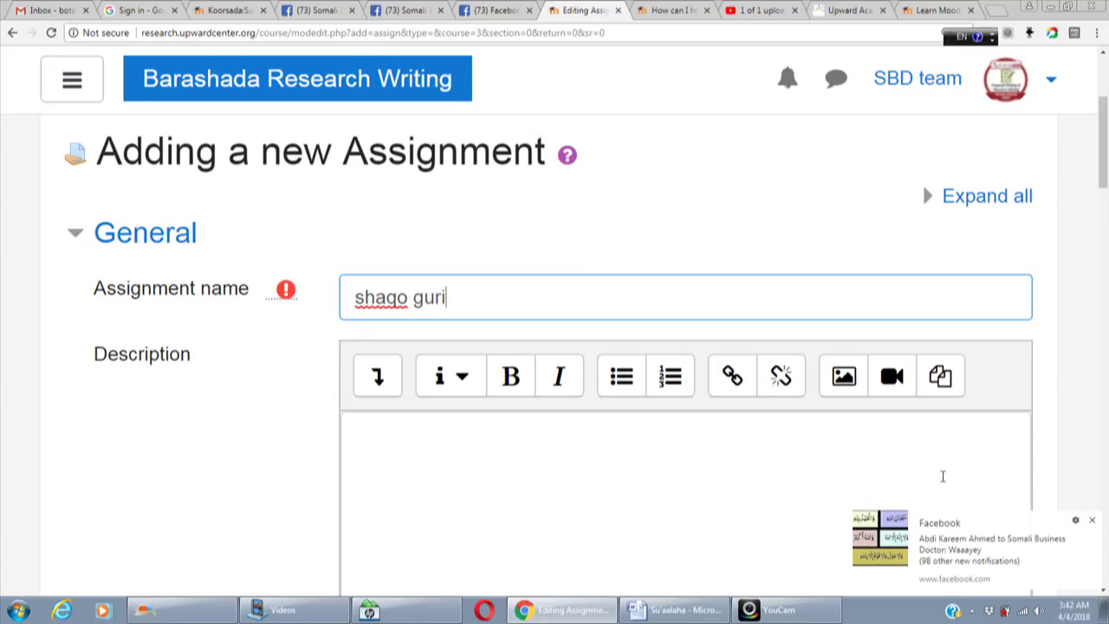
click(1091, 524)
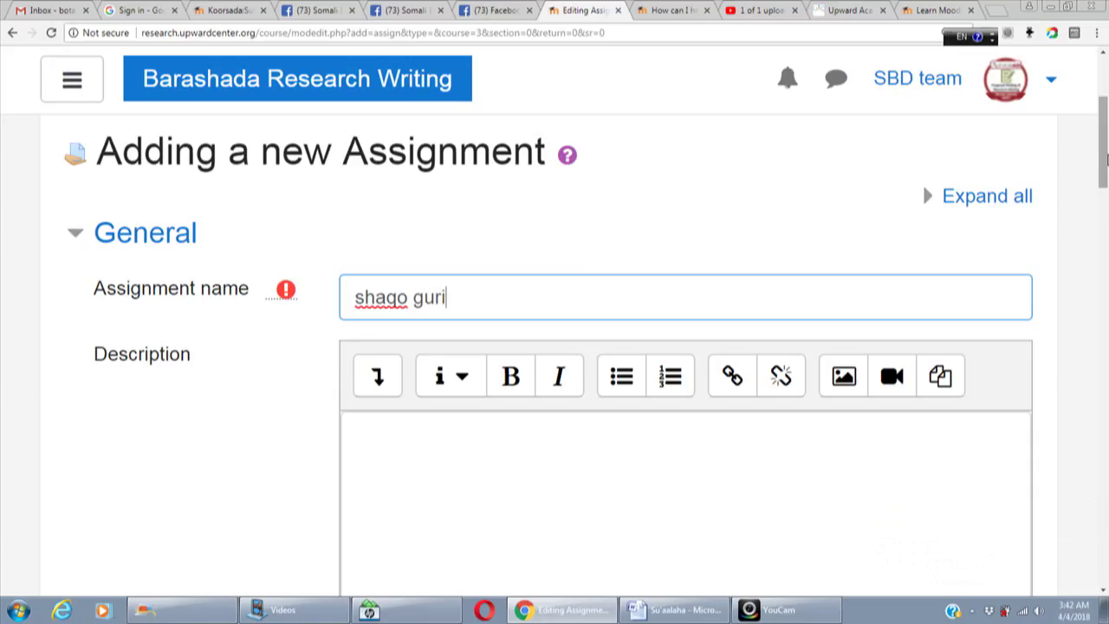
Step: Enter the description "Fadlan ka soo sheeqay oo soo gudbi bisha dhammadkeeda" and have it displayed on the course page
scroll(745, 264, down, 2)
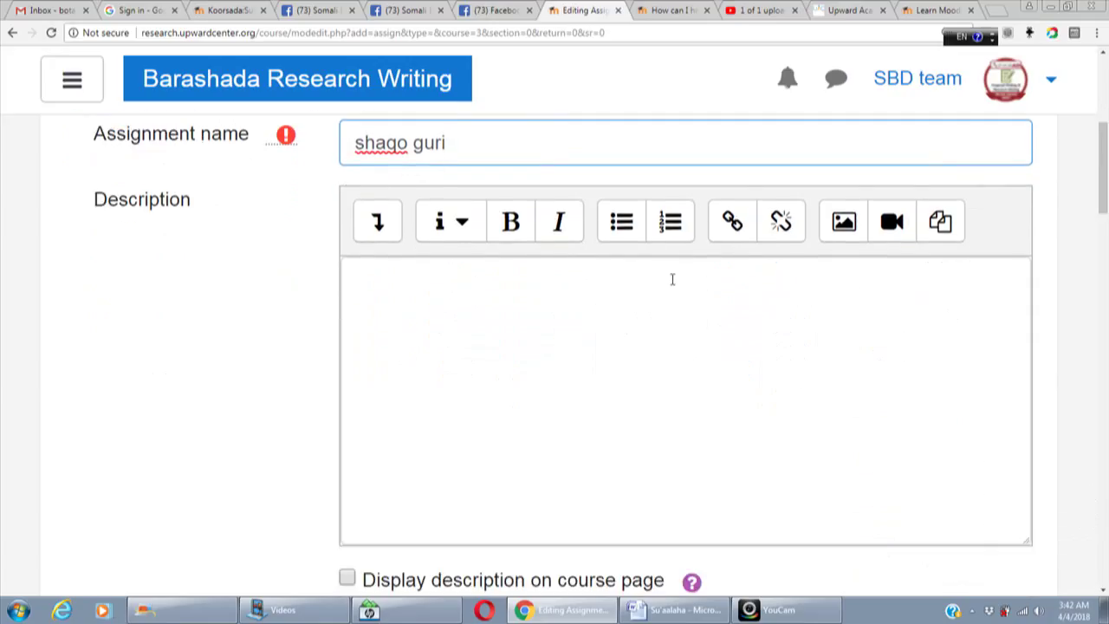
click(671, 279)
text(F)
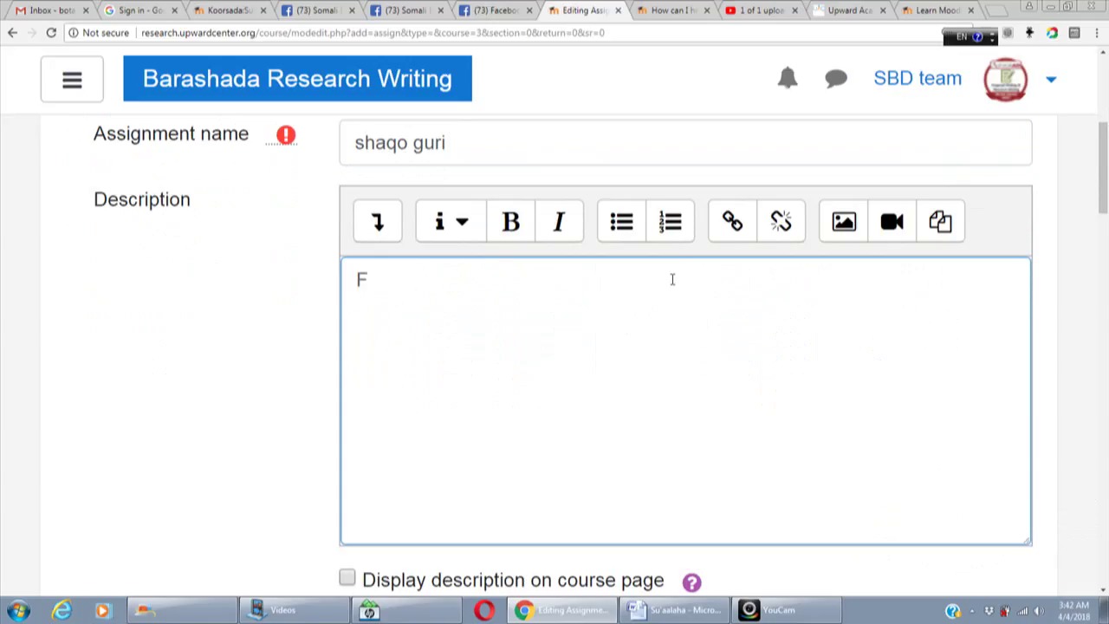
text(adlan ka soo sheeg)
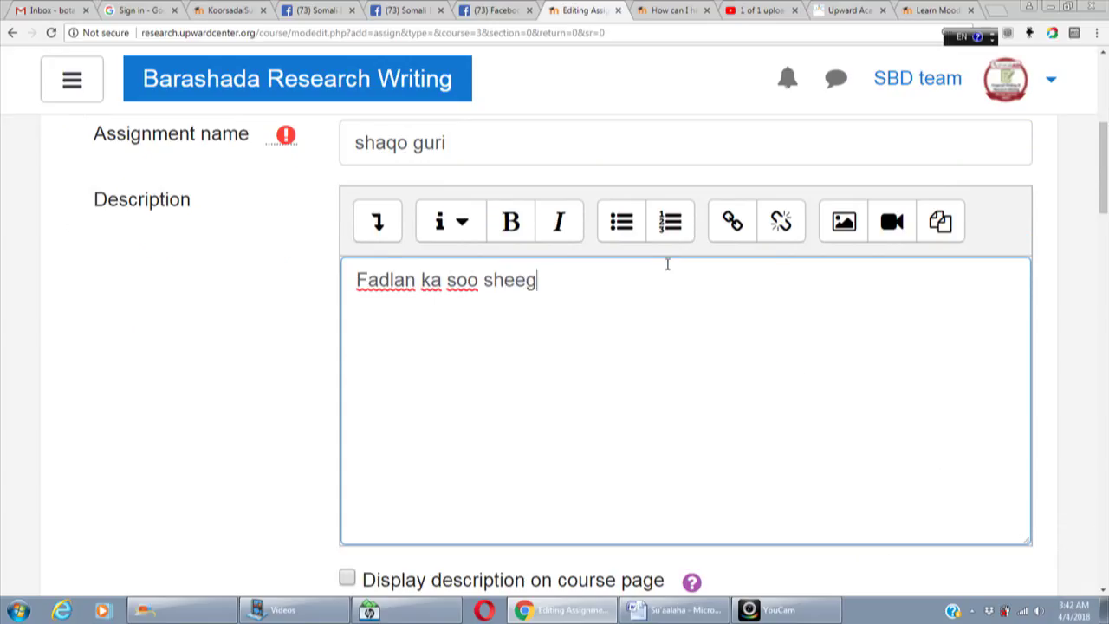
key(BackSpace)
key(BackSpace)
key(BackSpace)
text(ee)
text(y)
key(BackSpace)
key(BackSpace)
text(a)
key(BackSpace)
text(qay oo soo gu)
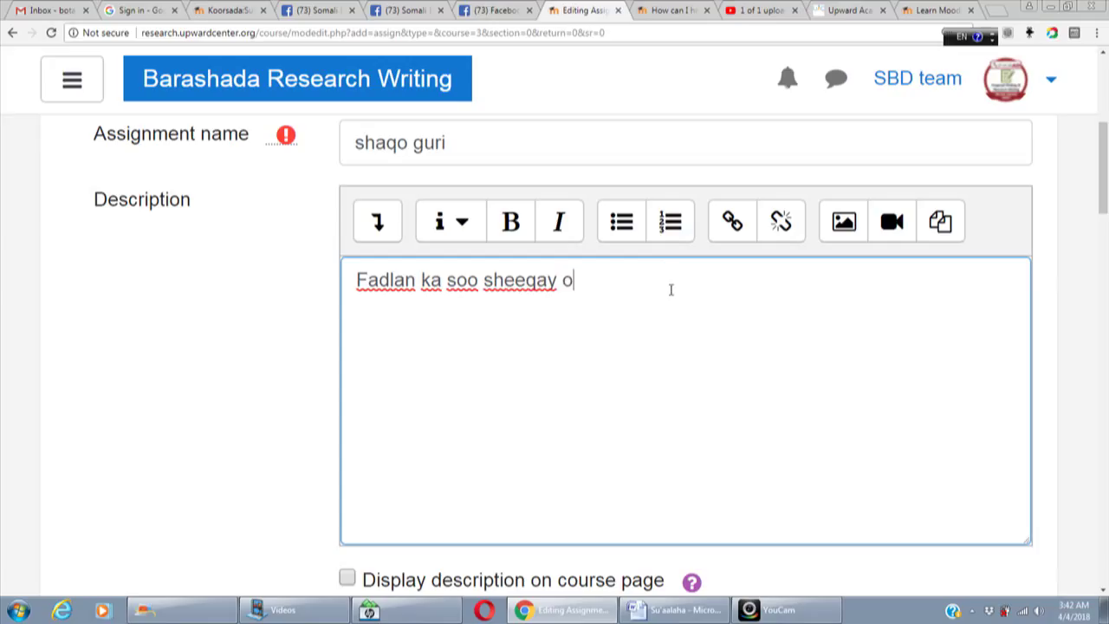
text(bd)
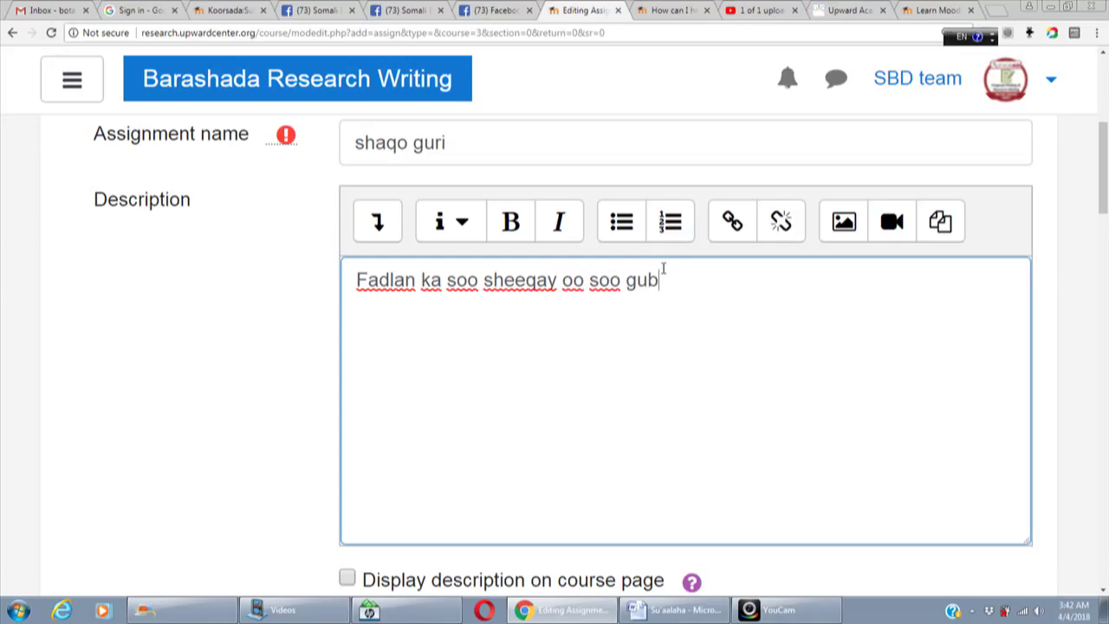
key(BackSpace)
key(BackSpace)
text(dbi bishaa)
key(BackSpace)
text(dhama)
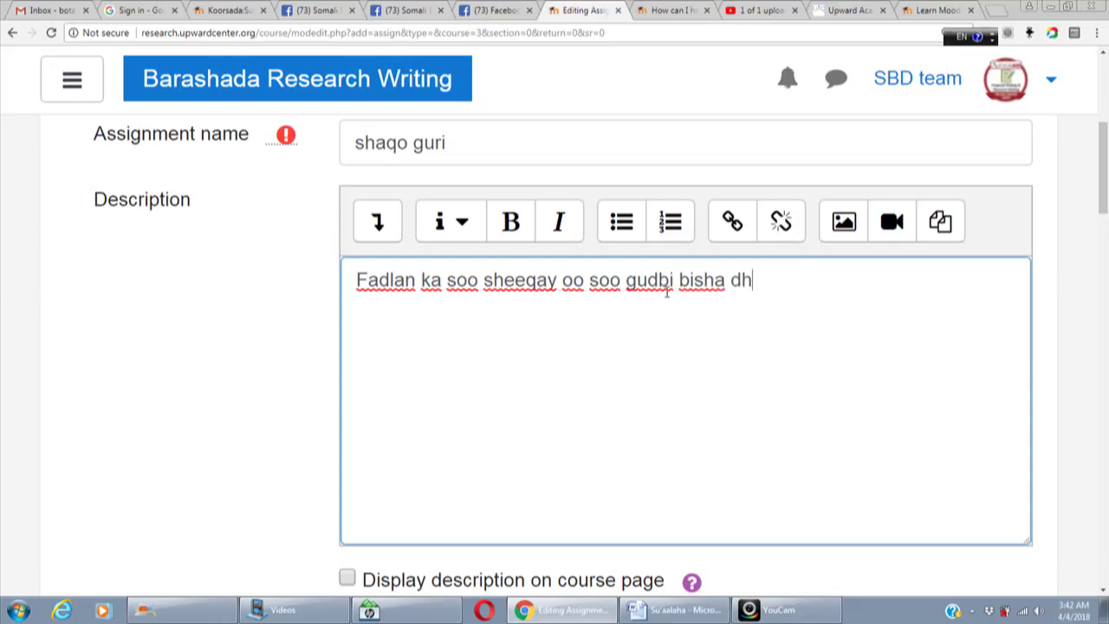
key(BackSpace)
text(madkeeda)
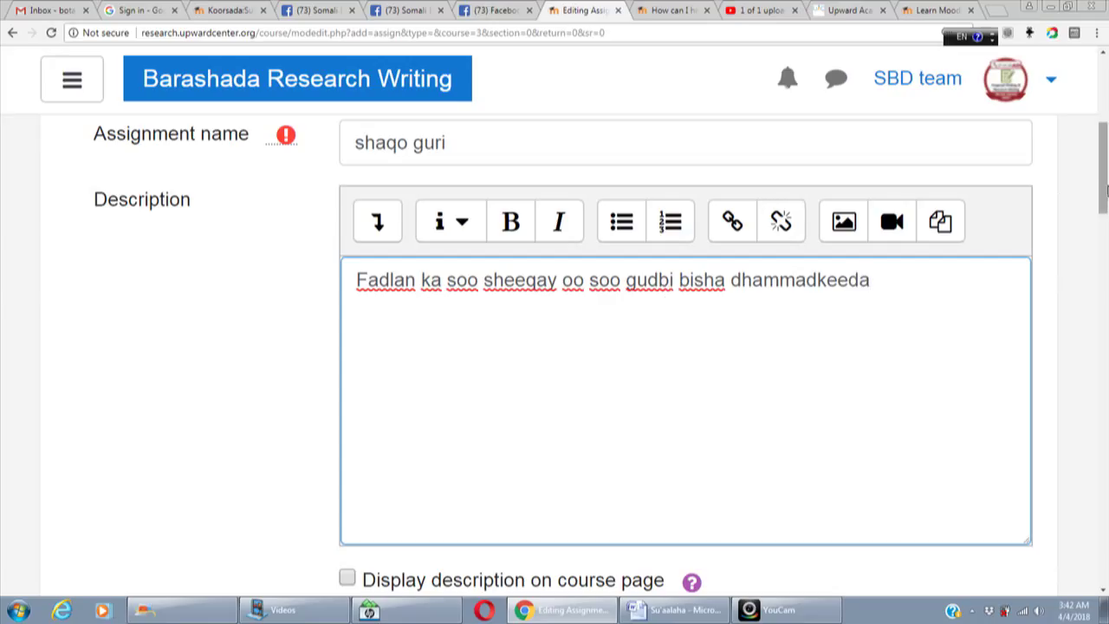
scroll(1106, 189, down, 2)
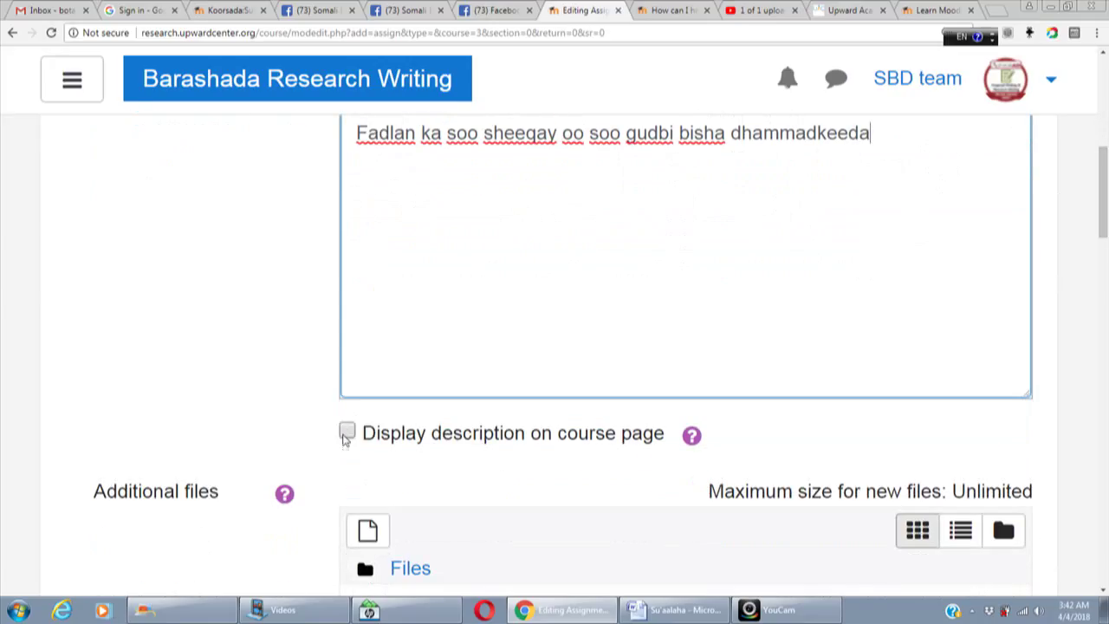
click(347, 431)
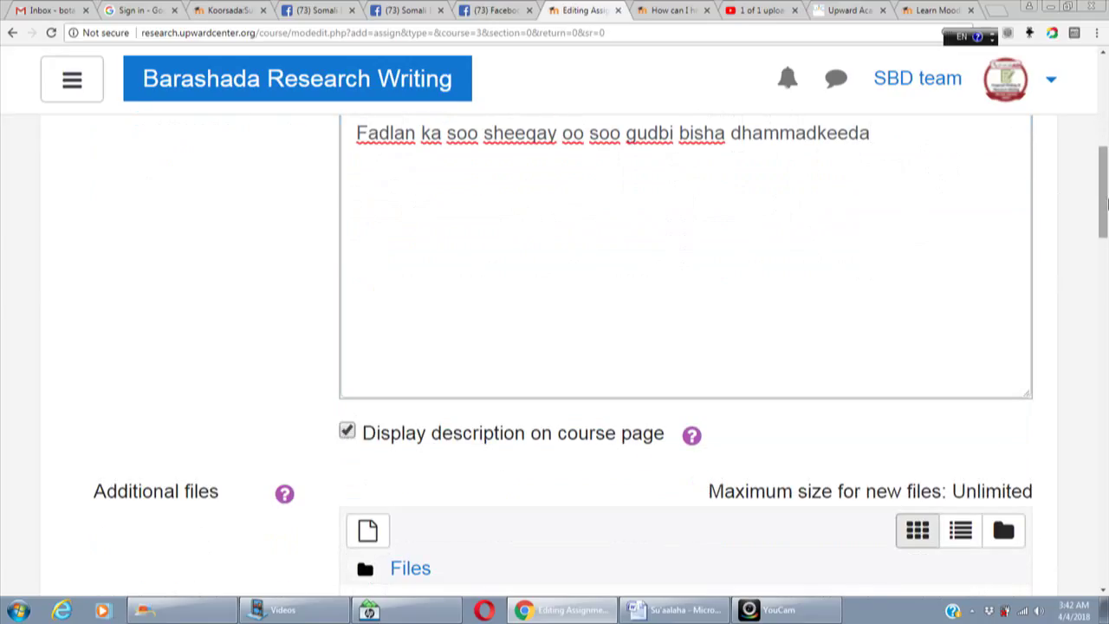
Step: Attach the Su'aalaha Word document from the desktop to the assignment's additional files
drag(1106, 201, 1106, 252)
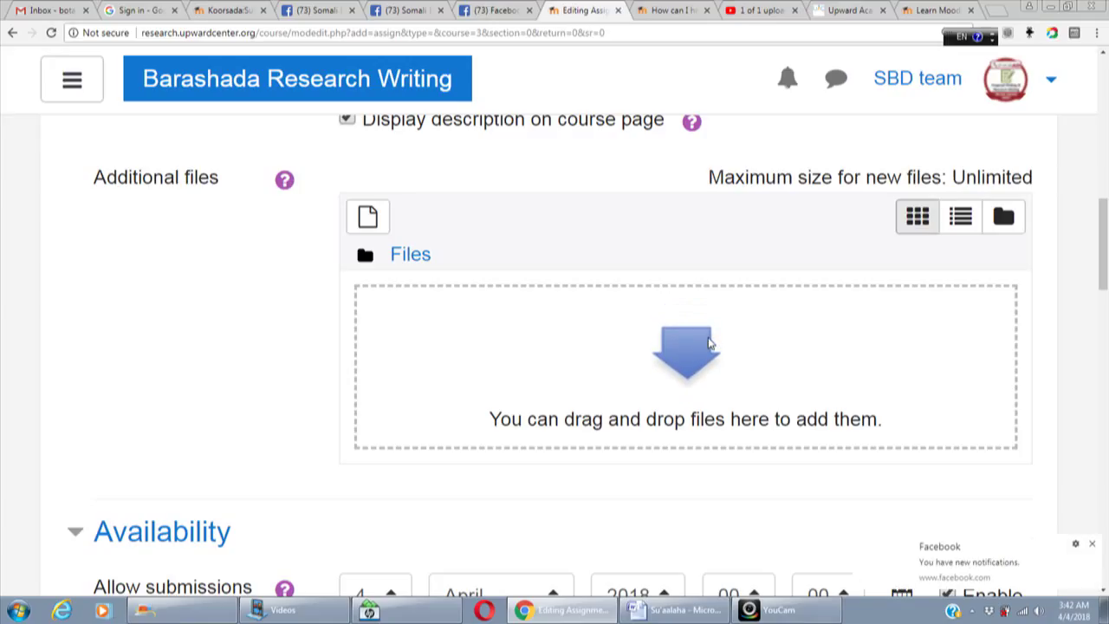
click(1092, 544)
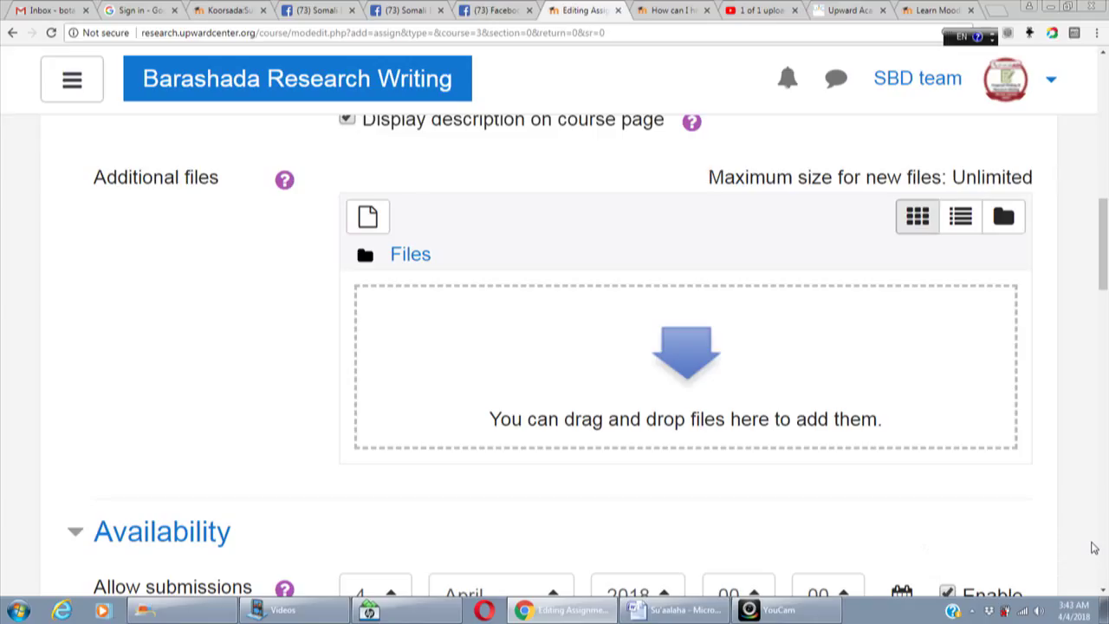
click(1071, 10)
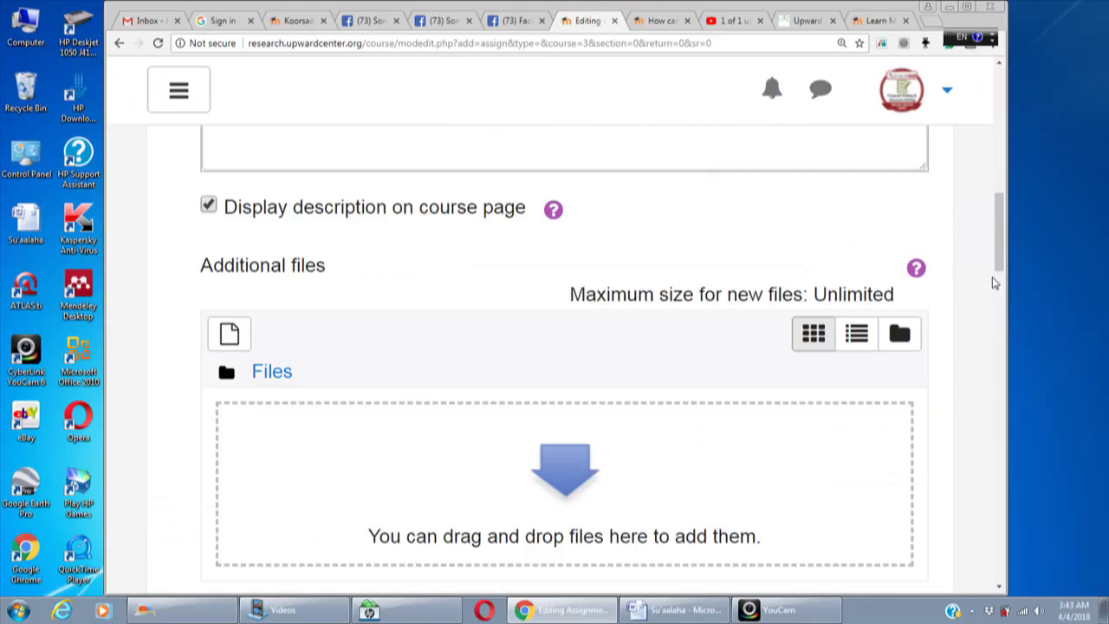
drag(1004, 225, 1004, 234)
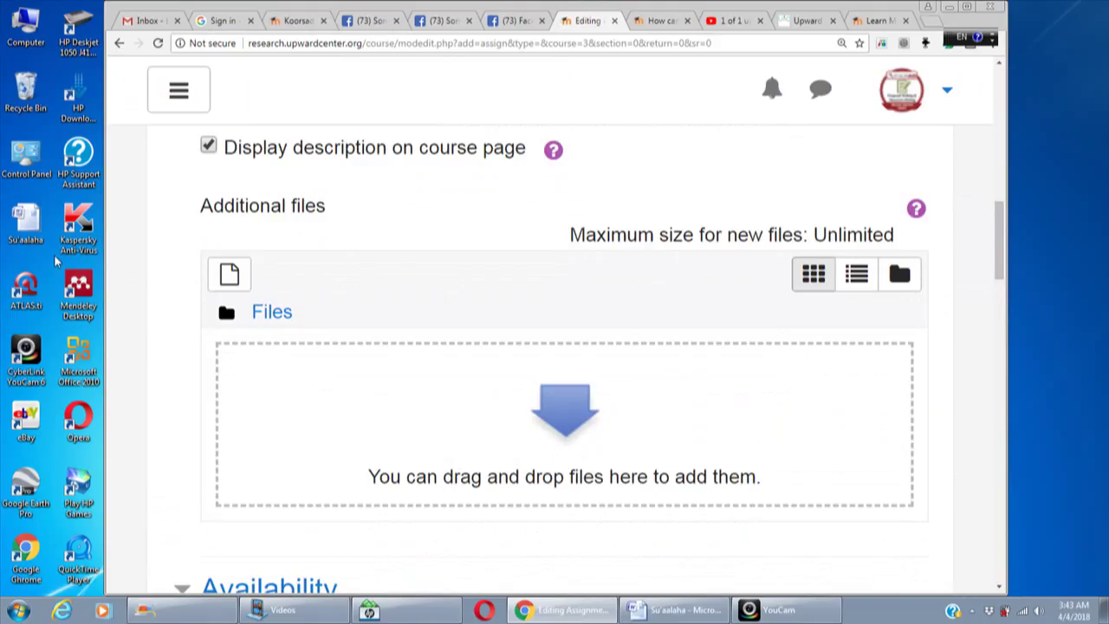
drag(26, 229, 332, 412)
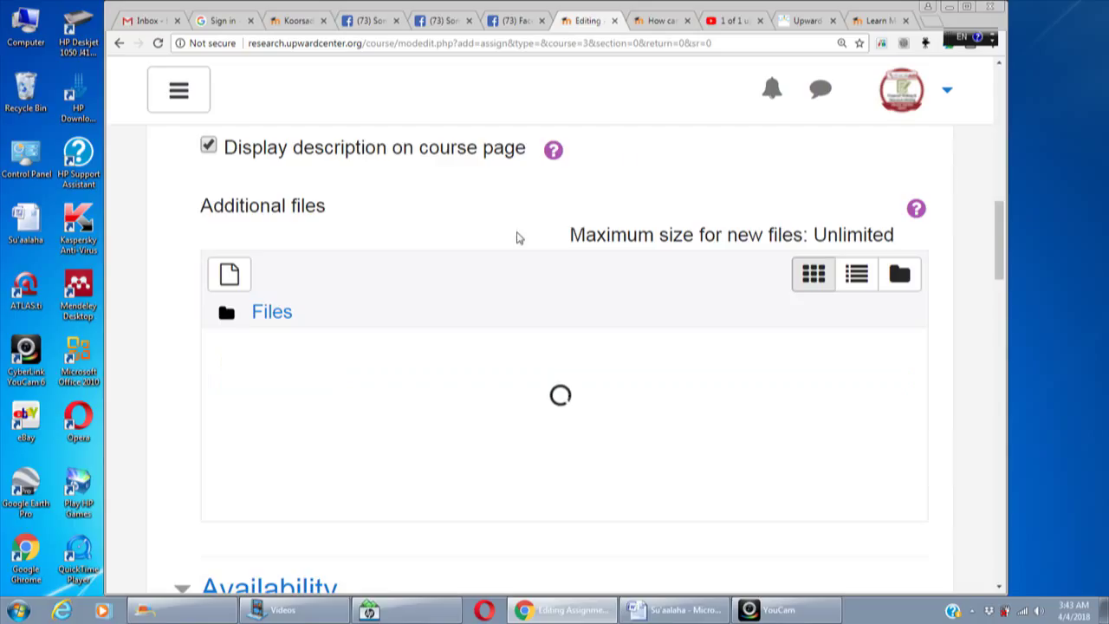
click(966, 8)
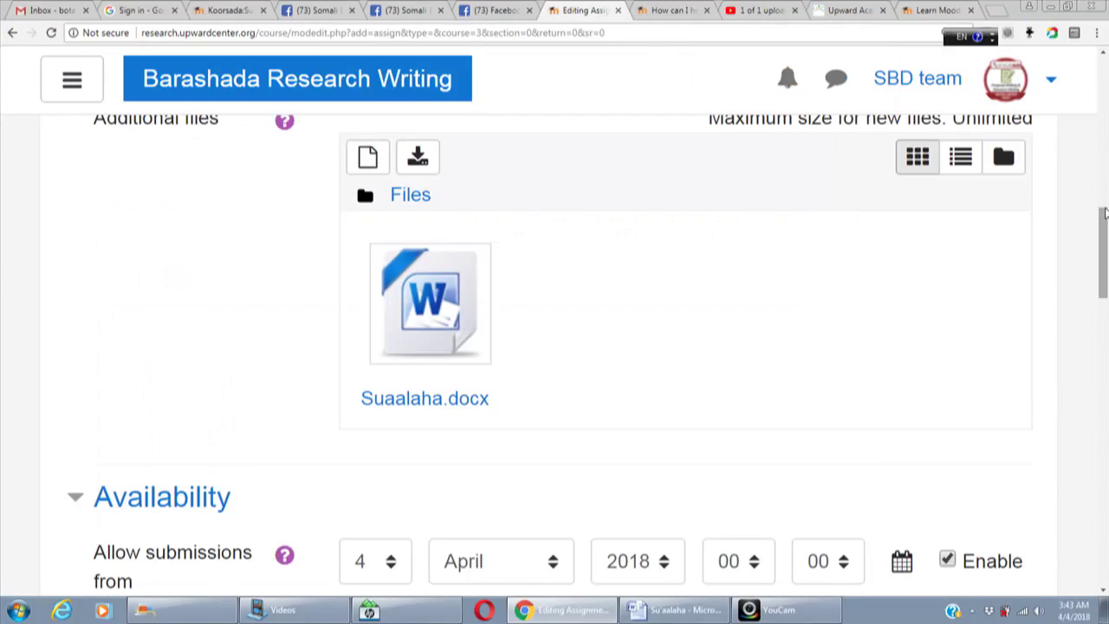
Step: Allow submissions from 1 April 2018 and set the due date to 11 June 2018
drag(1104, 215, 1105, 258)
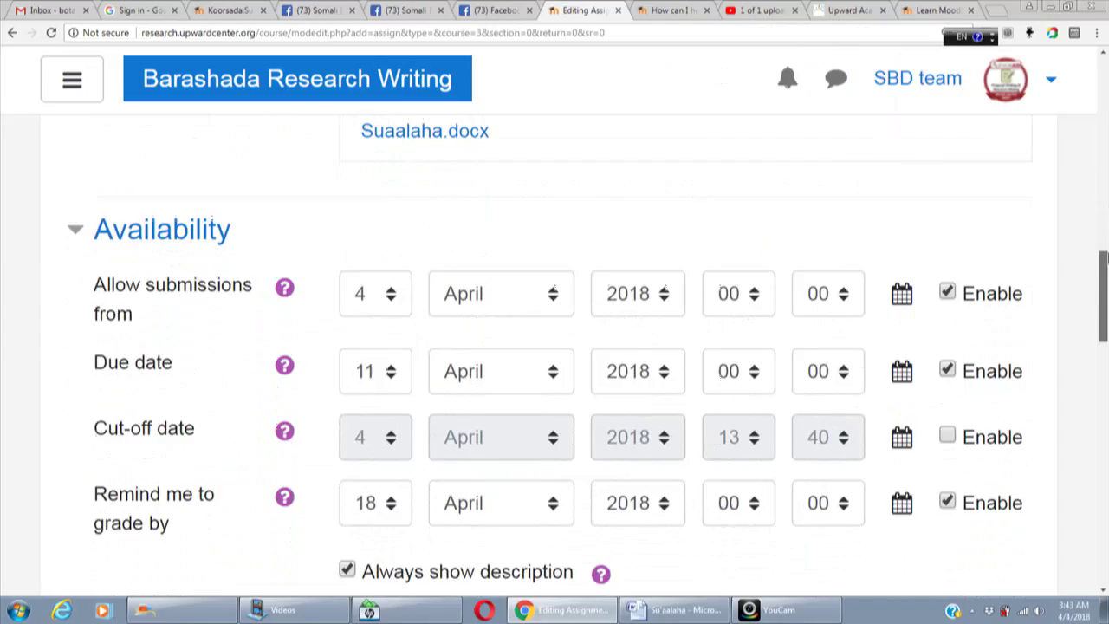
click(391, 299)
click(369, 326)
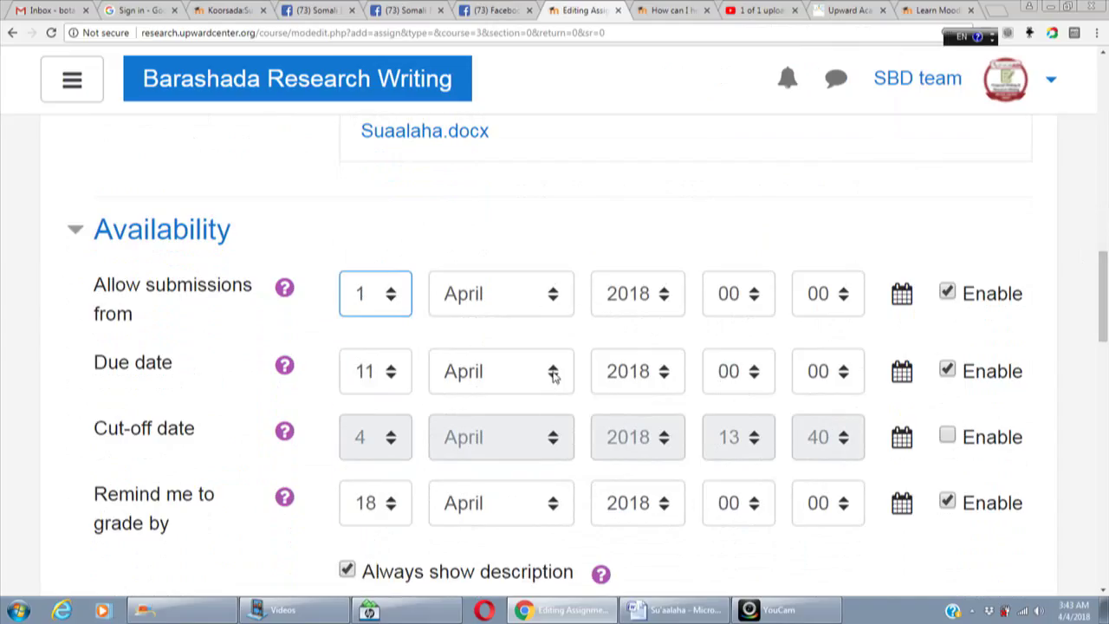
click(552, 373)
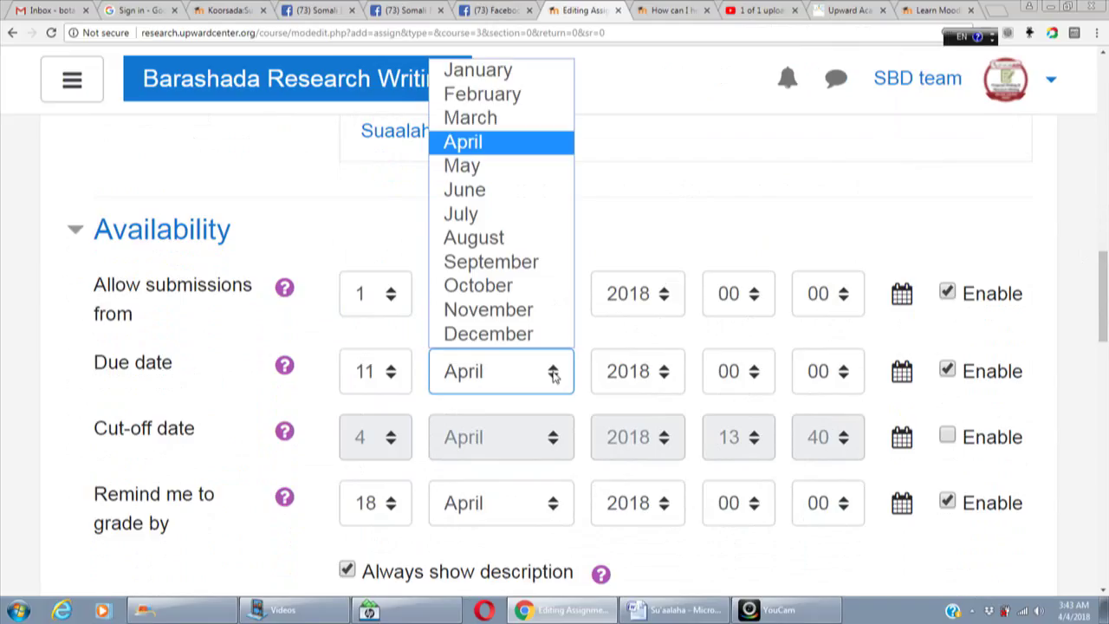
click(517, 189)
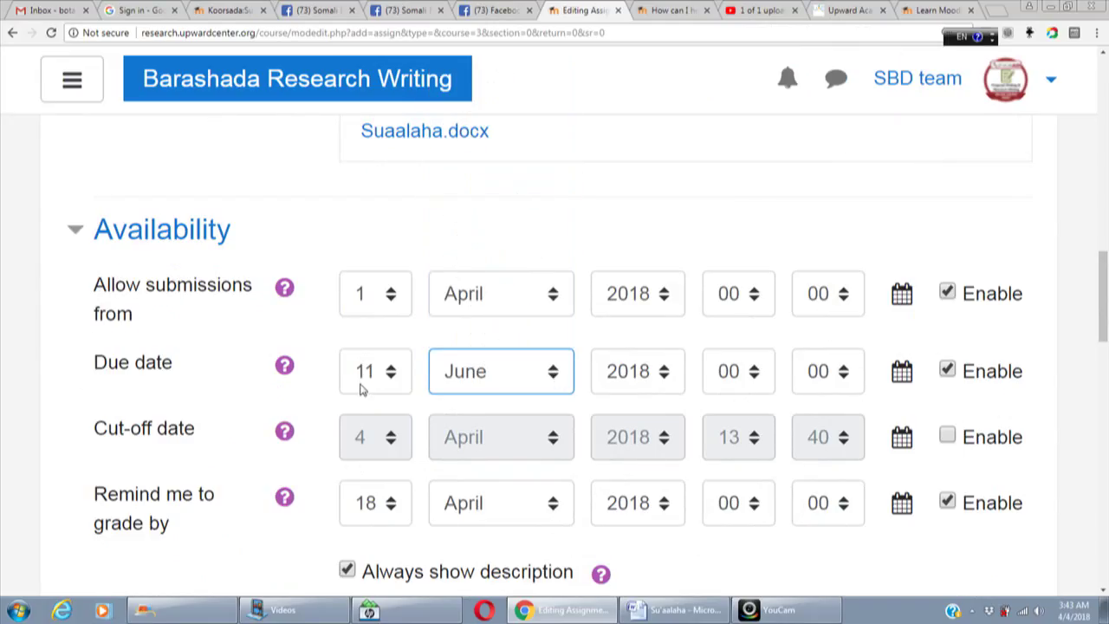
Step: Set the grading reminder date to 18 June 2018
drag(1105, 301, 1105, 323)
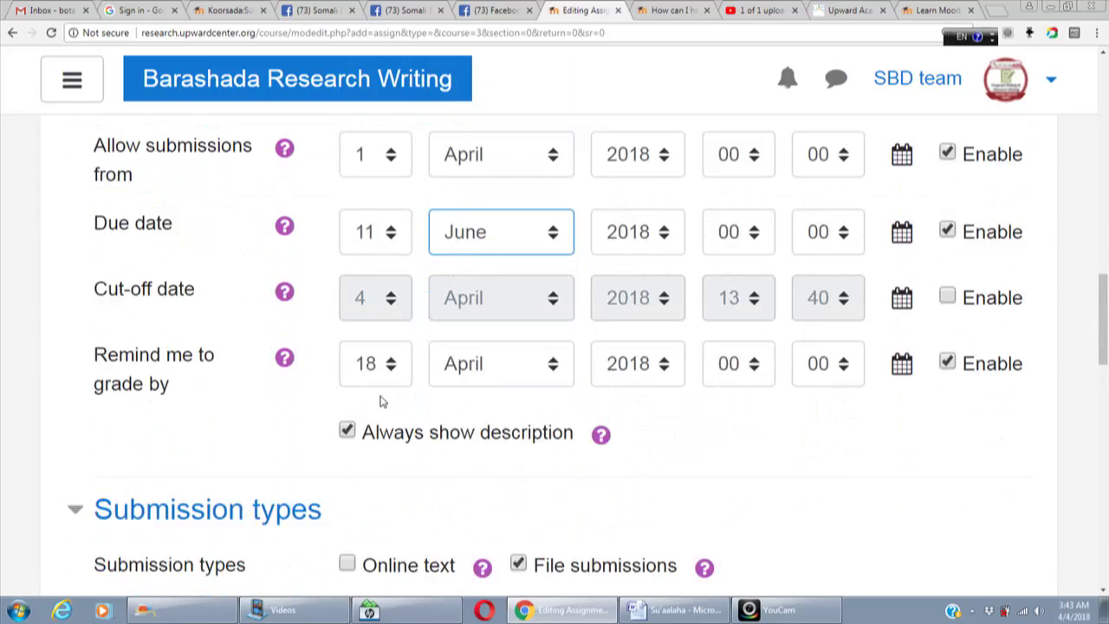
click(552, 370)
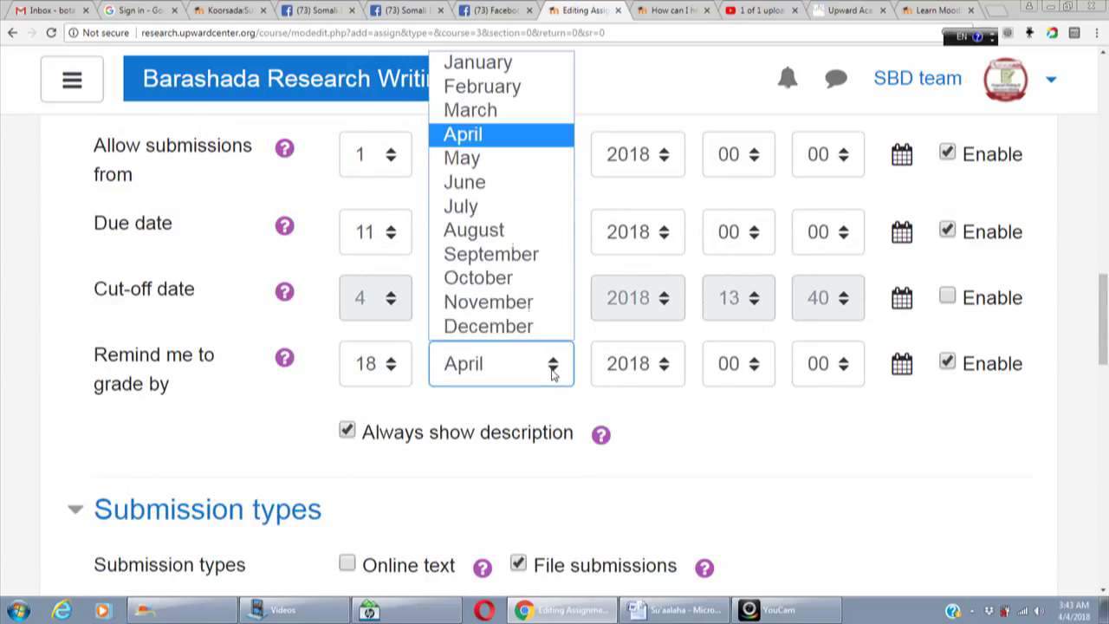
click(489, 184)
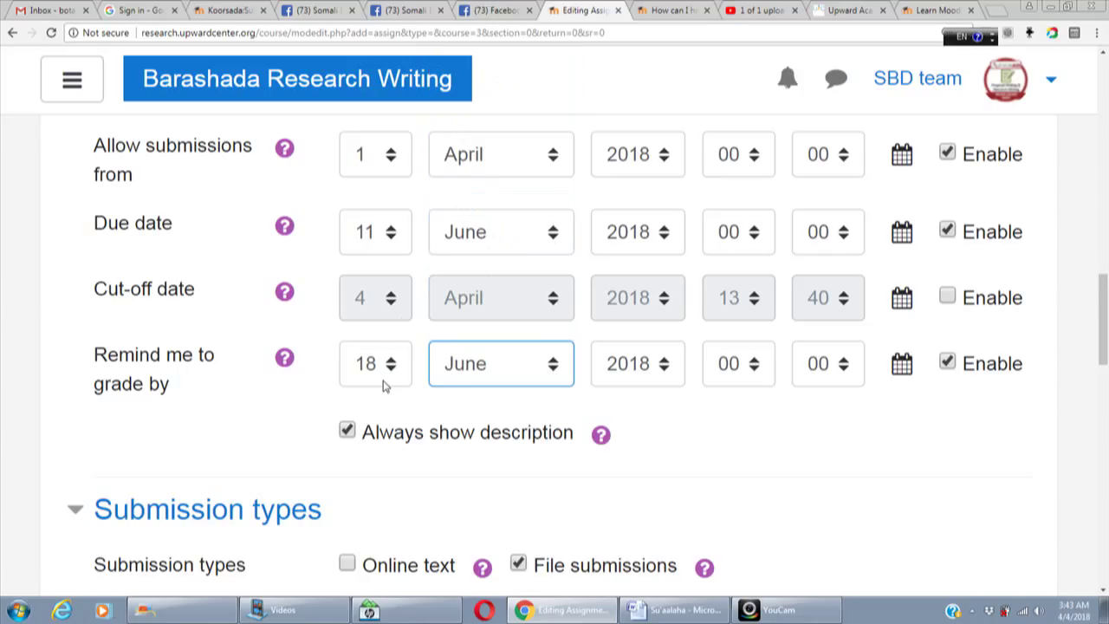
drag(1102, 299, 1102, 352)
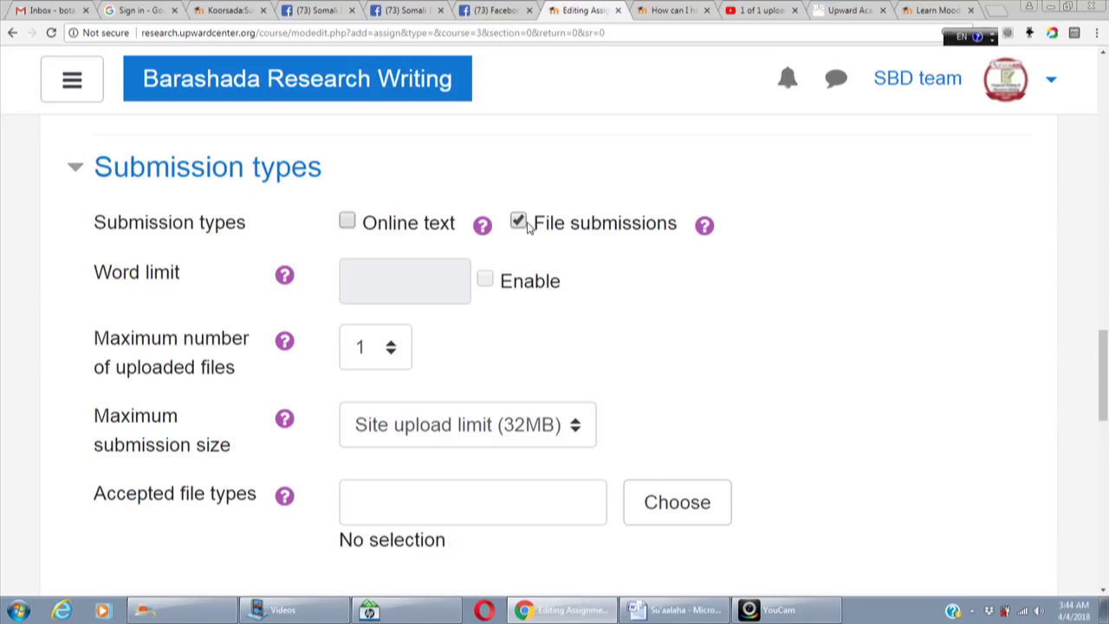
Step: Accept online text submissions instead of file submissions and enable a word limit of 500
click(348, 223)
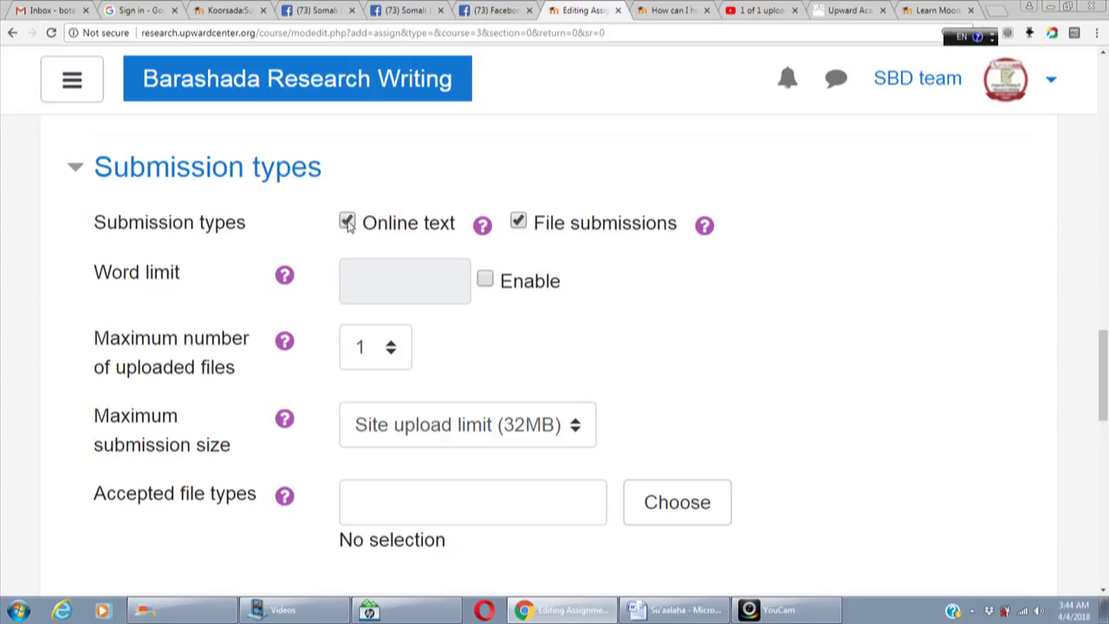
click(485, 281)
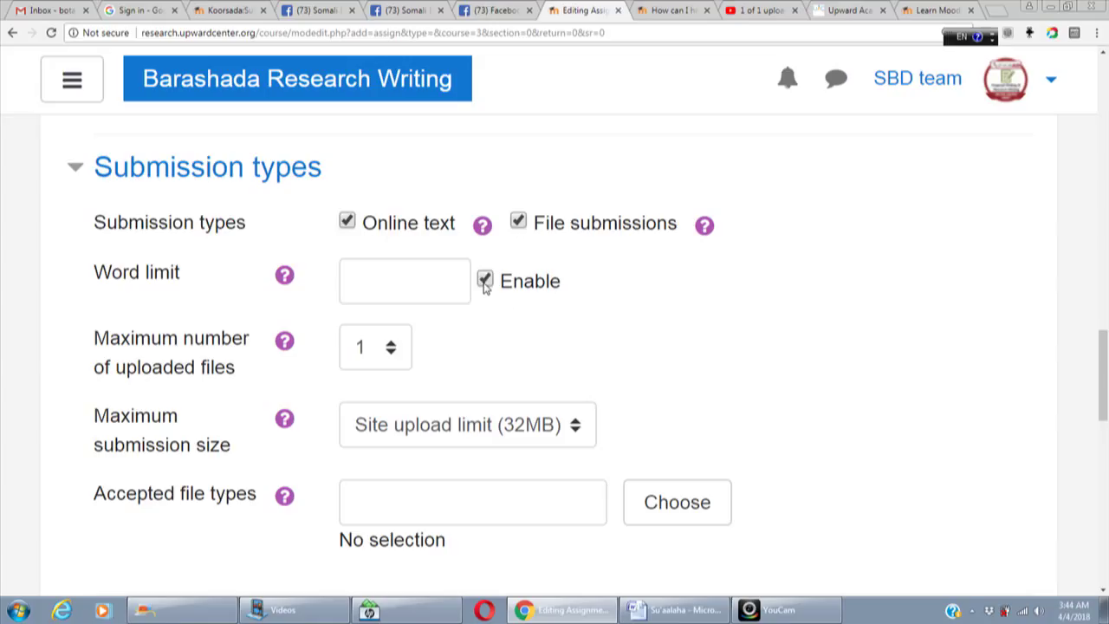
click(519, 222)
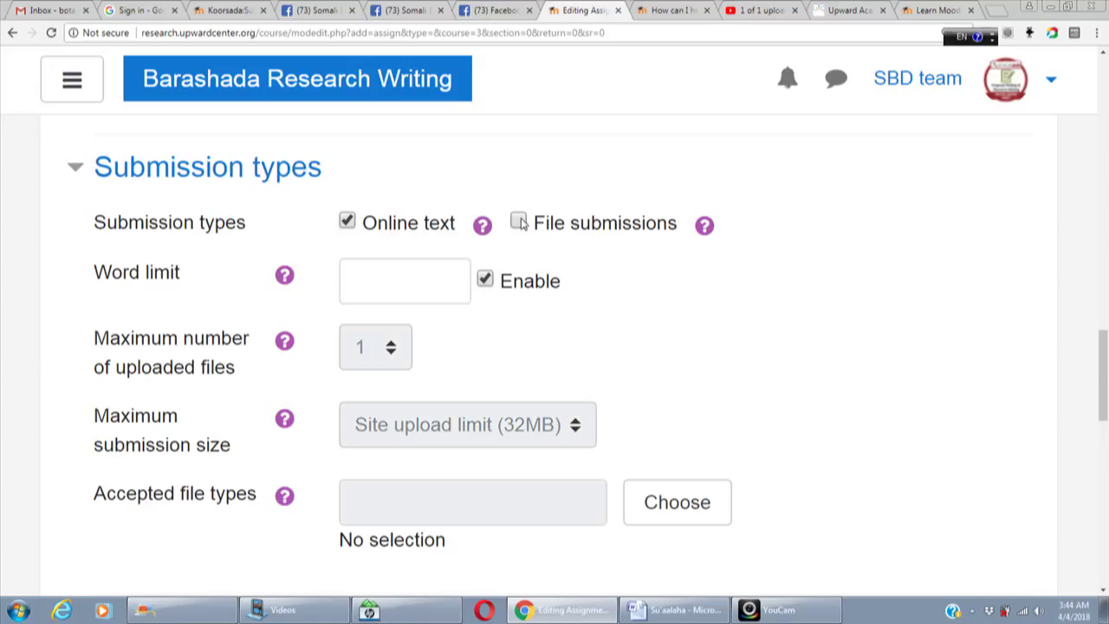
click(429, 277)
text(500)
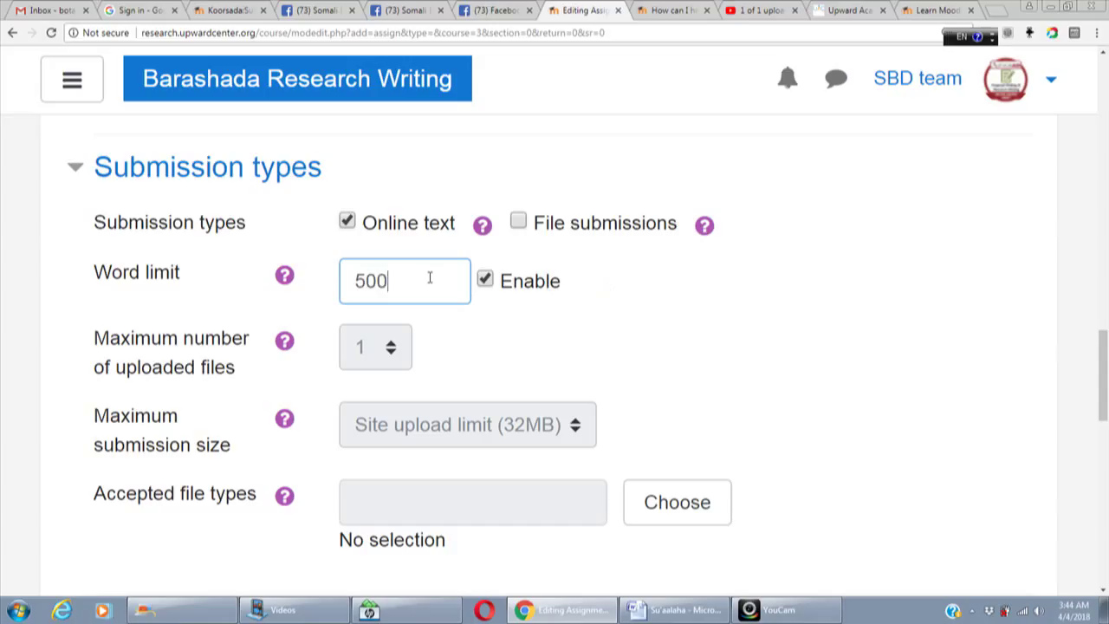
Step: Change the word limit for online text submissions to 1,000
drag(1105, 340, 1105, 359)
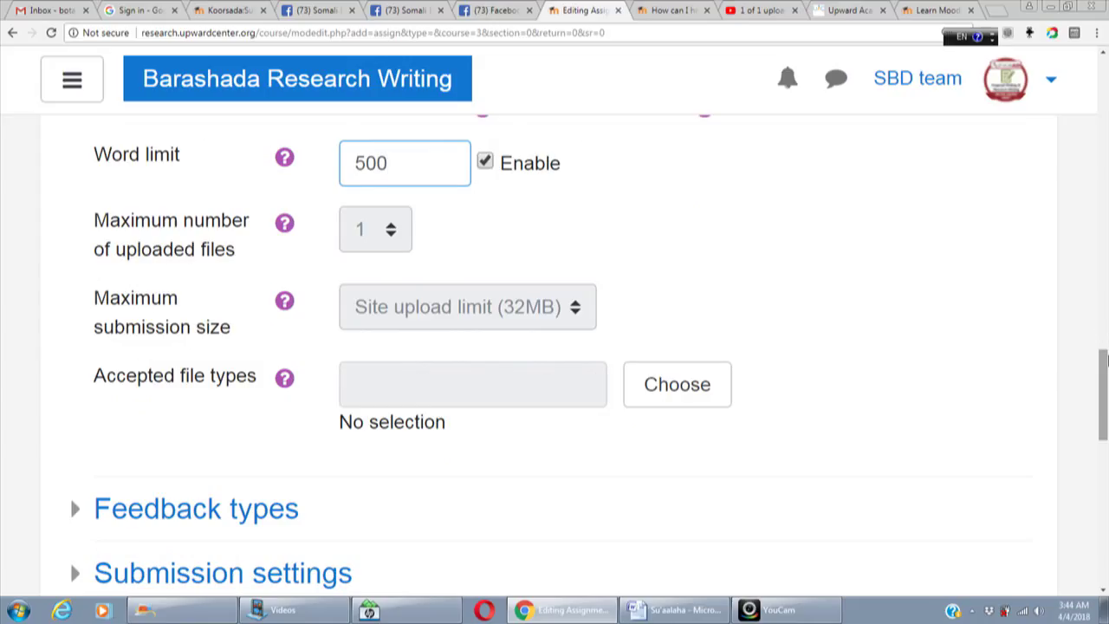
text(0)
key(BackSpace)
key(BackSpace)
key(BackSpace)
key(BackSpace)
text(1,000)
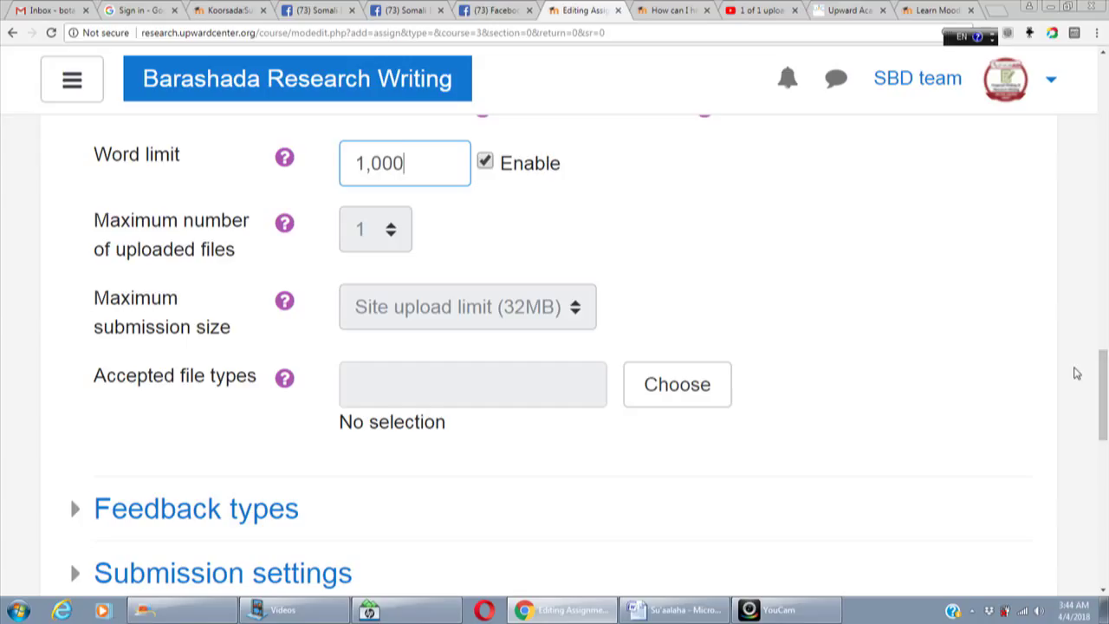
Step: Correct the word limit to 1000, without the thousands separator
scroll(1105, 415, down, 3)
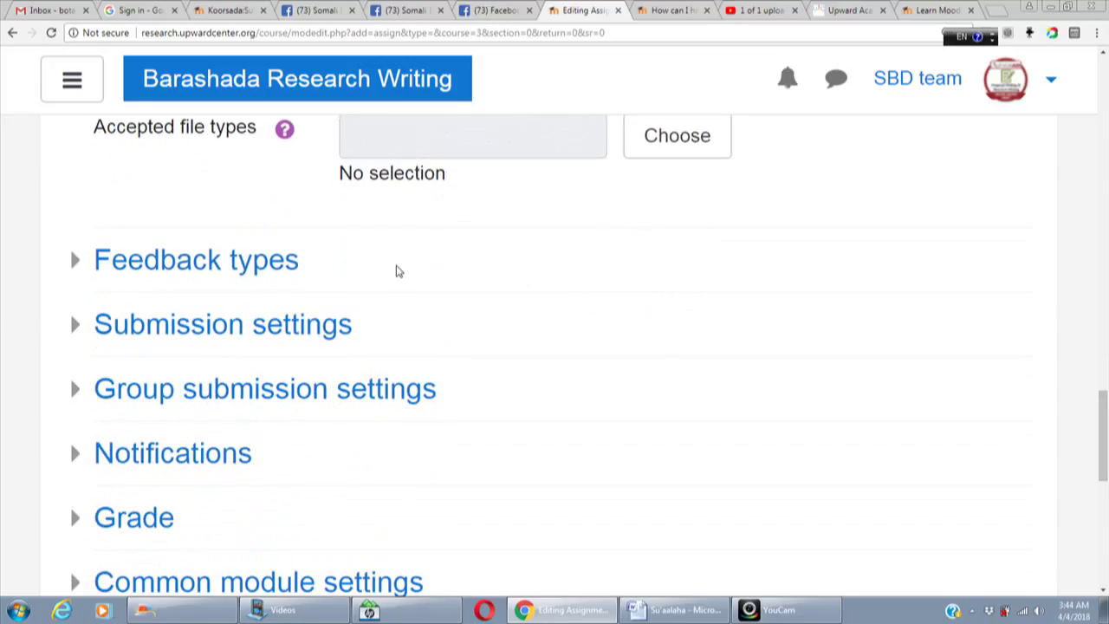
scroll(234, 268, up, 5)
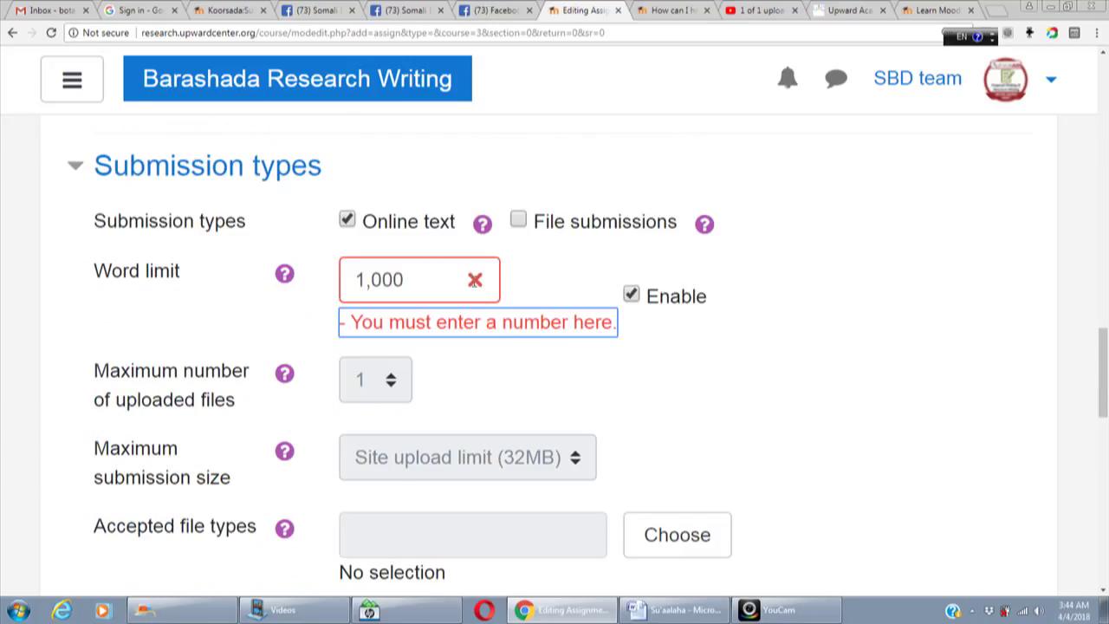
click(429, 280)
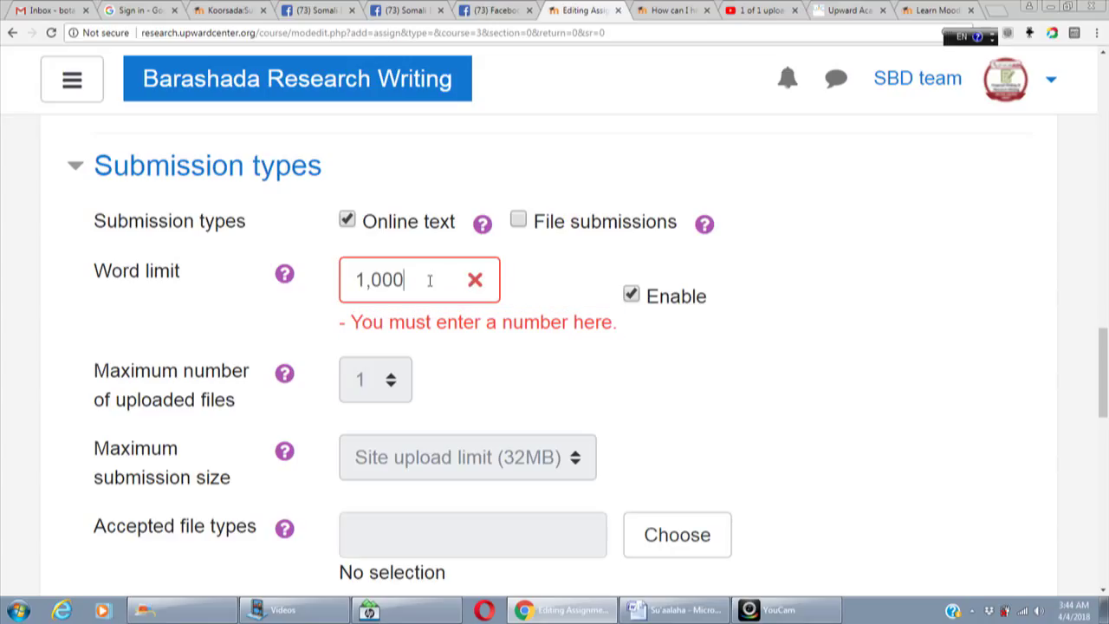
key(BackSpace)
key(BackSpace)
key(BackSpace)
key(BackSpace)
text(000)
click(753, 414)
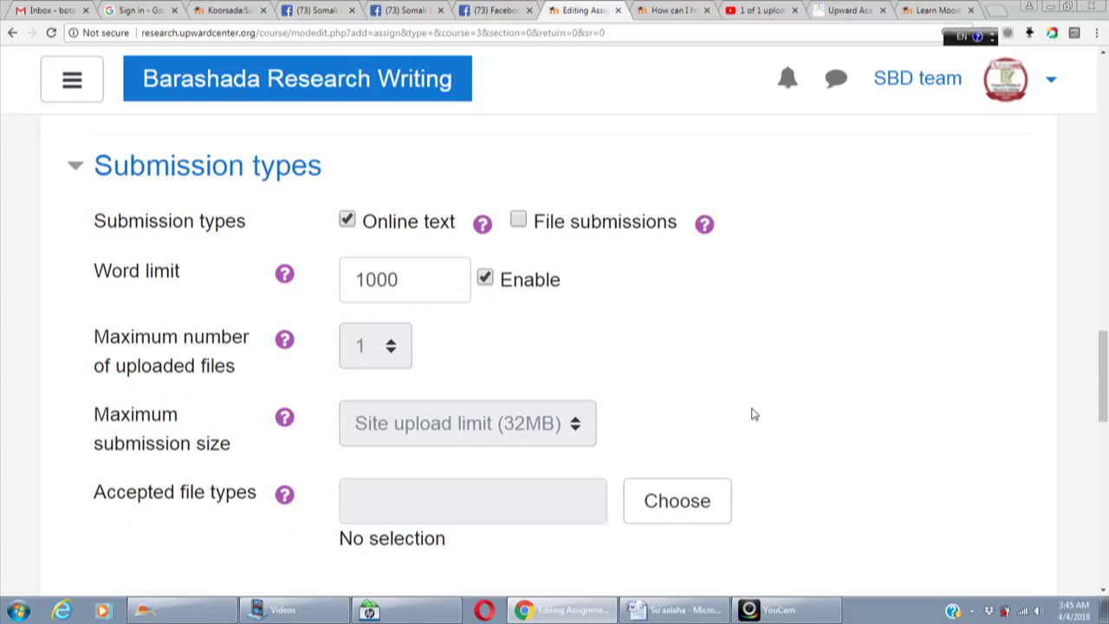
Step: Turn on inline comments in the assignment's feedback types by setting Comment inline to Yes
drag(1105, 357, 1106, 415)
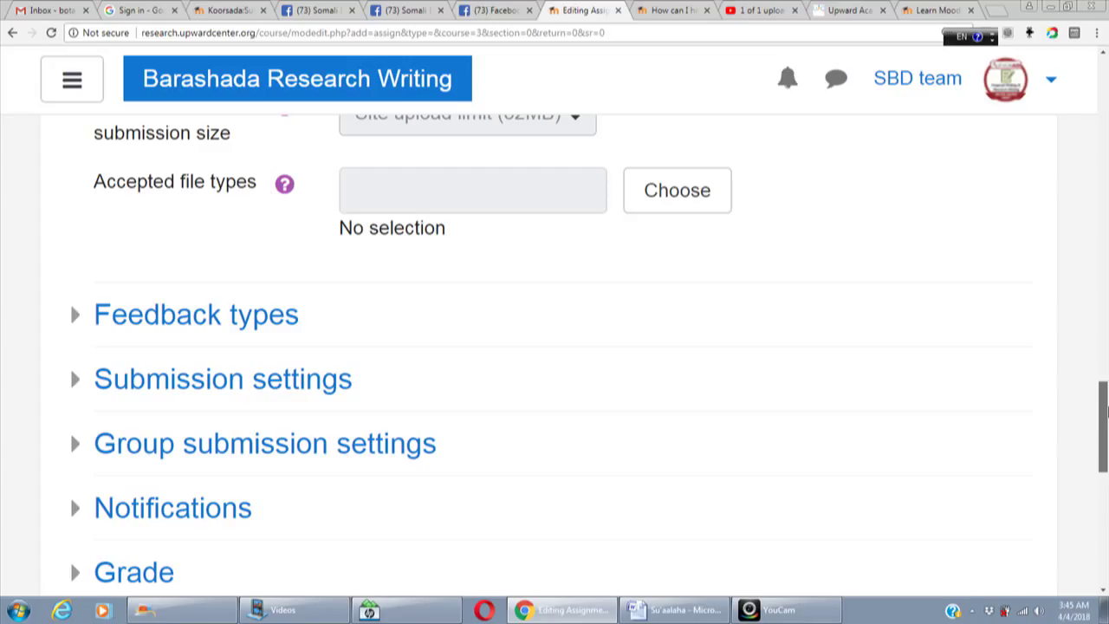
scroll(1106, 414, down, 2)
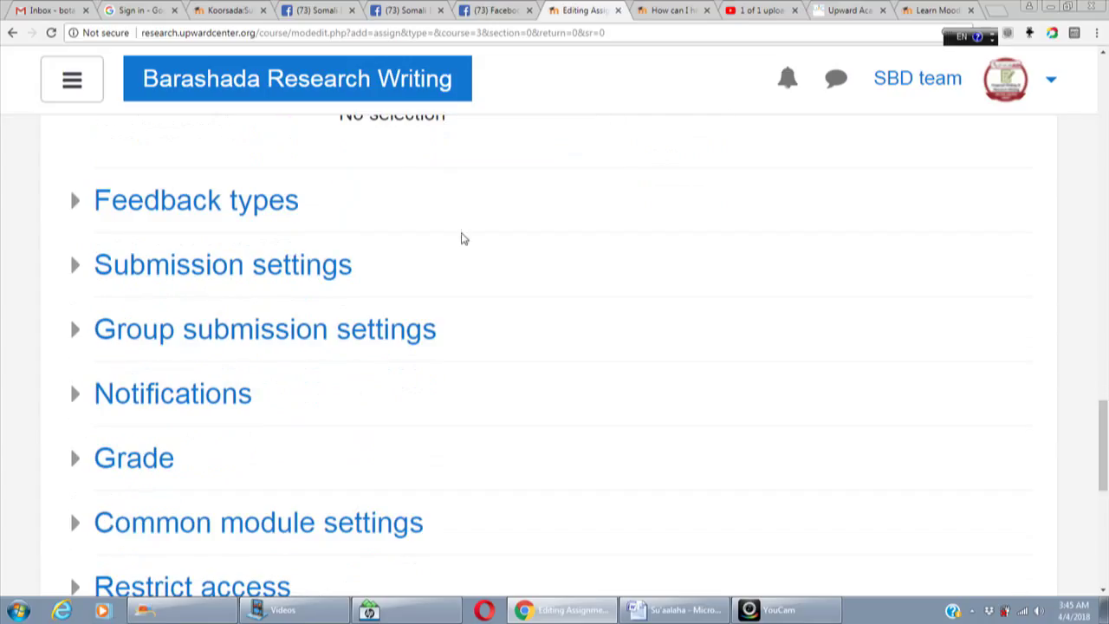
click(291, 214)
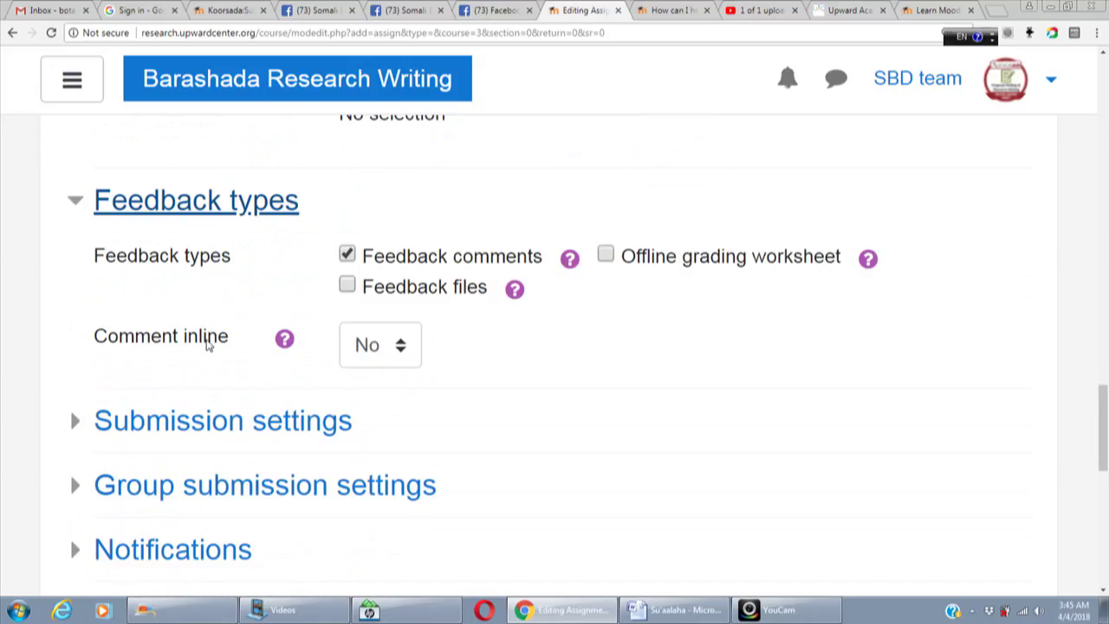
click(404, 348)
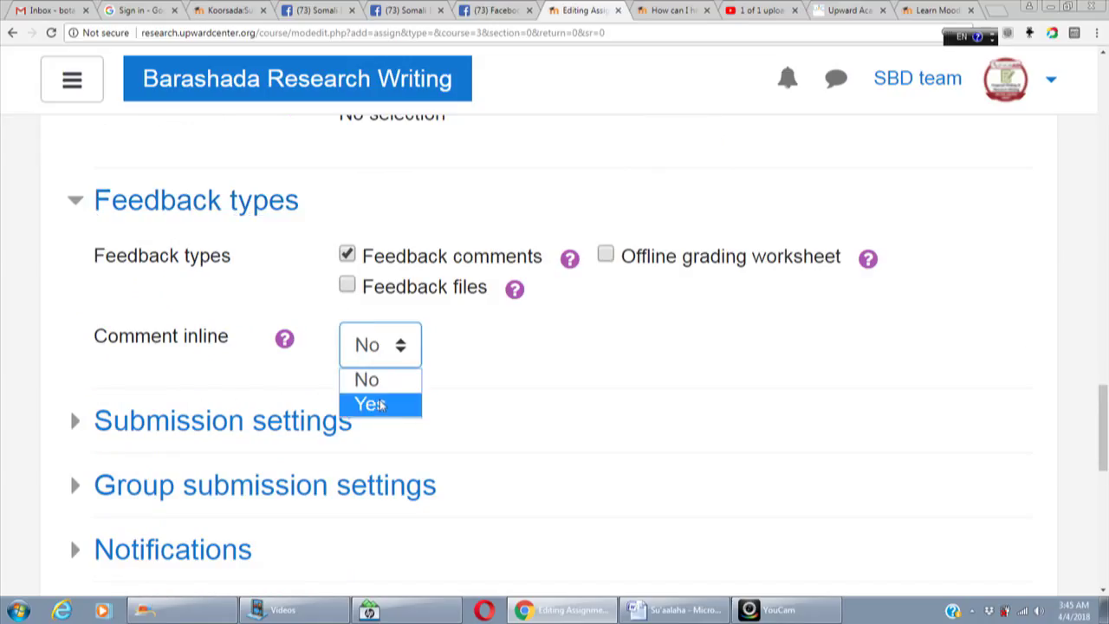
click(379, 416)
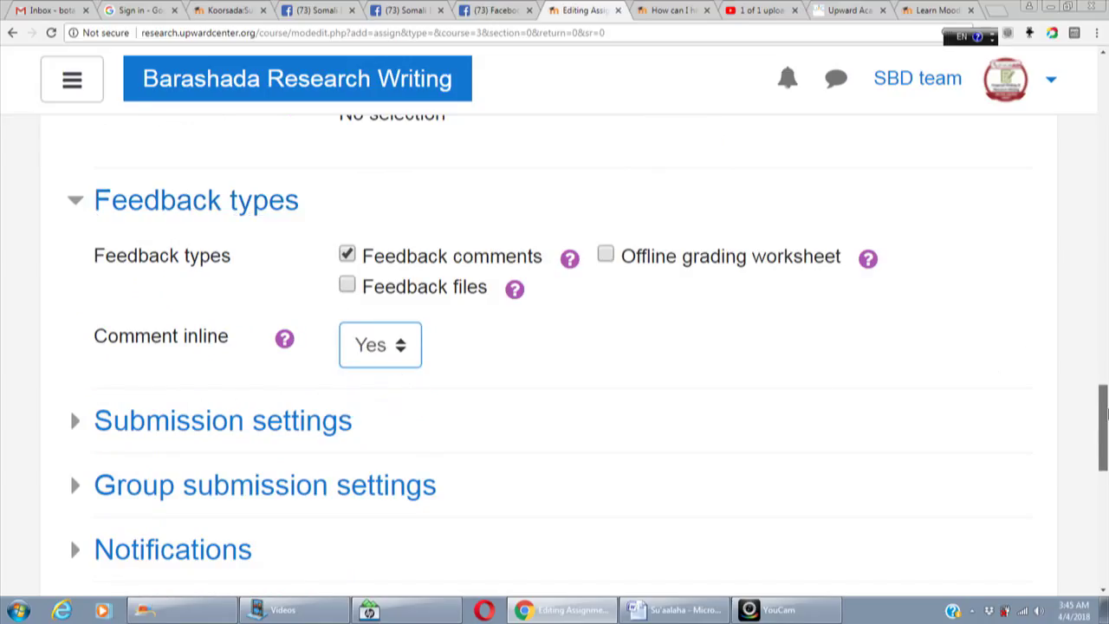
Step: Require students to use the submit button by setting that submission setting to Yes
drag(1105, 412, 1106, 446)
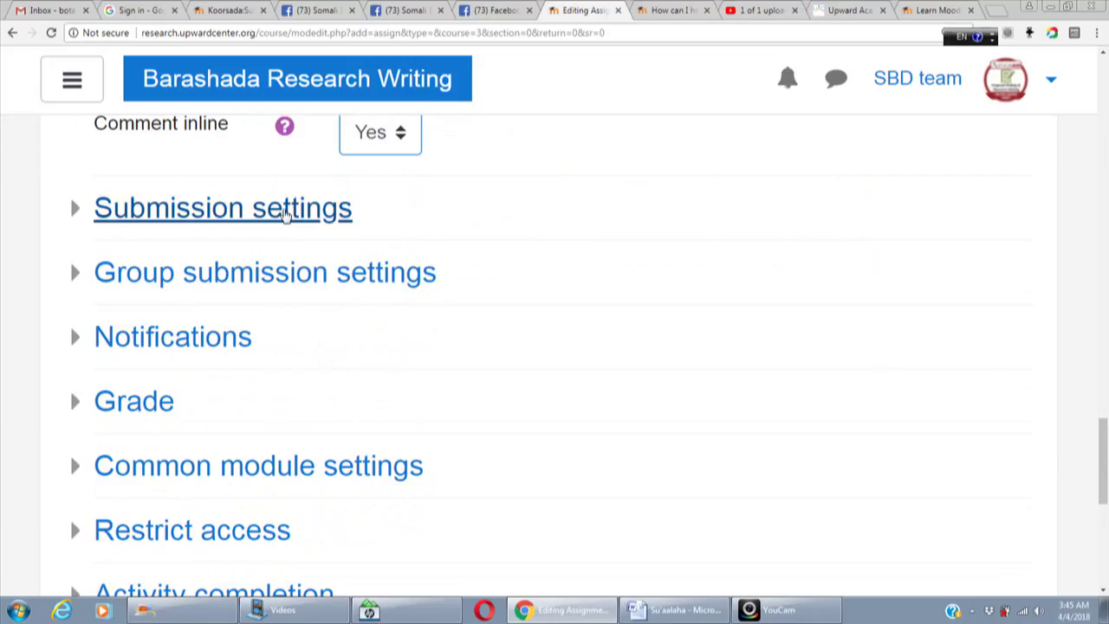
click(287, 211)
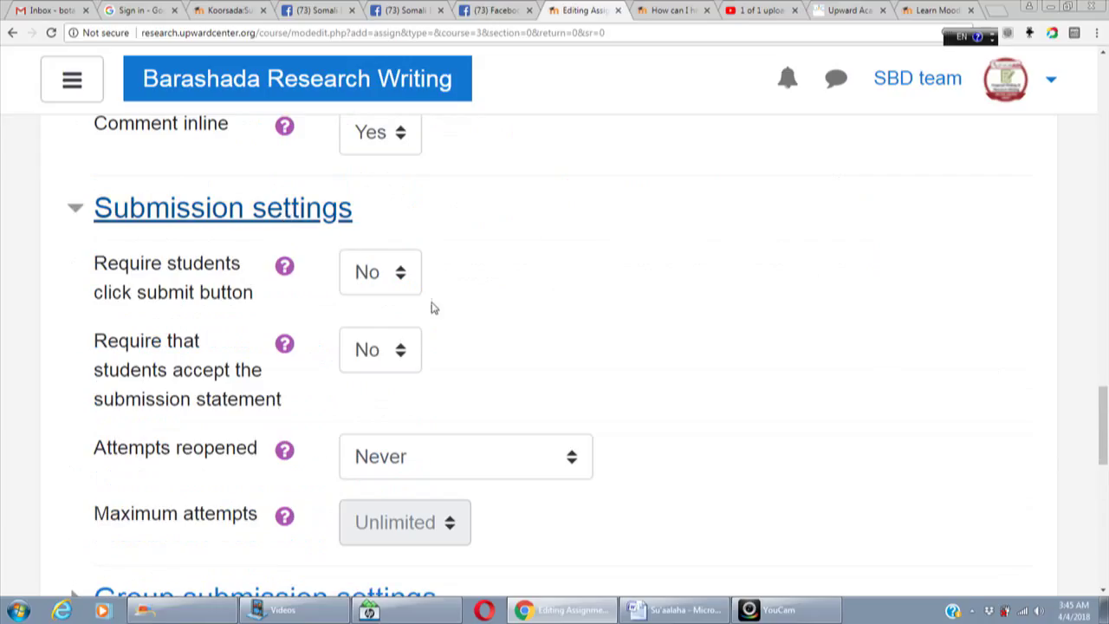
click(404, 279)
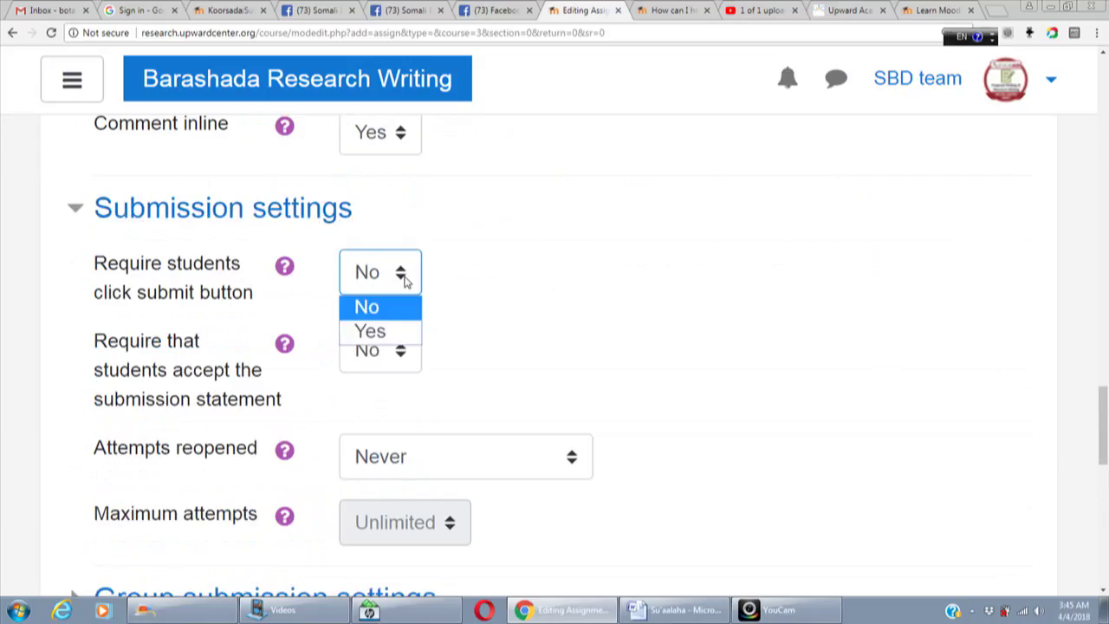
click(370, 332)
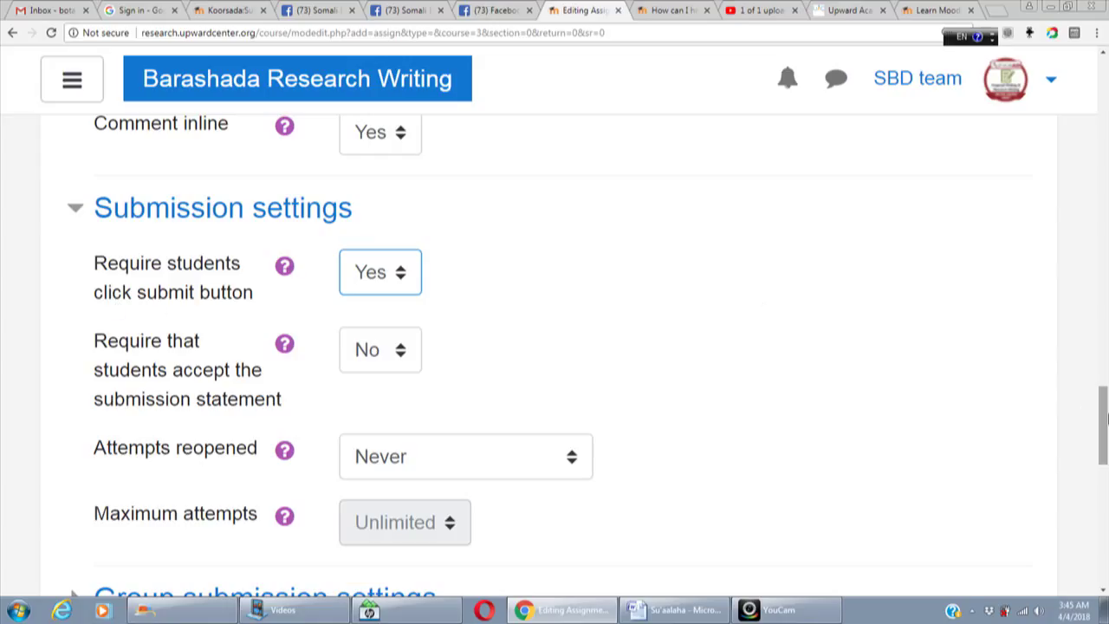
Step: Set attempts to be reopened manually and limit the maximum attempts to 3
drag(1103, 419, 1104, 438)
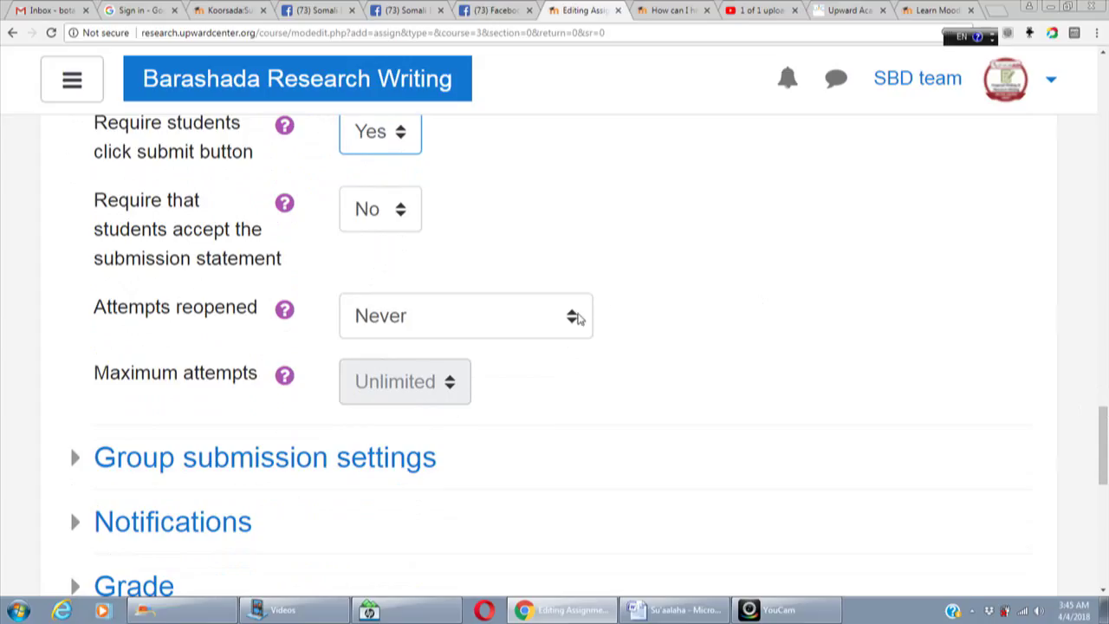
click(576, 319)
click(509, 382)
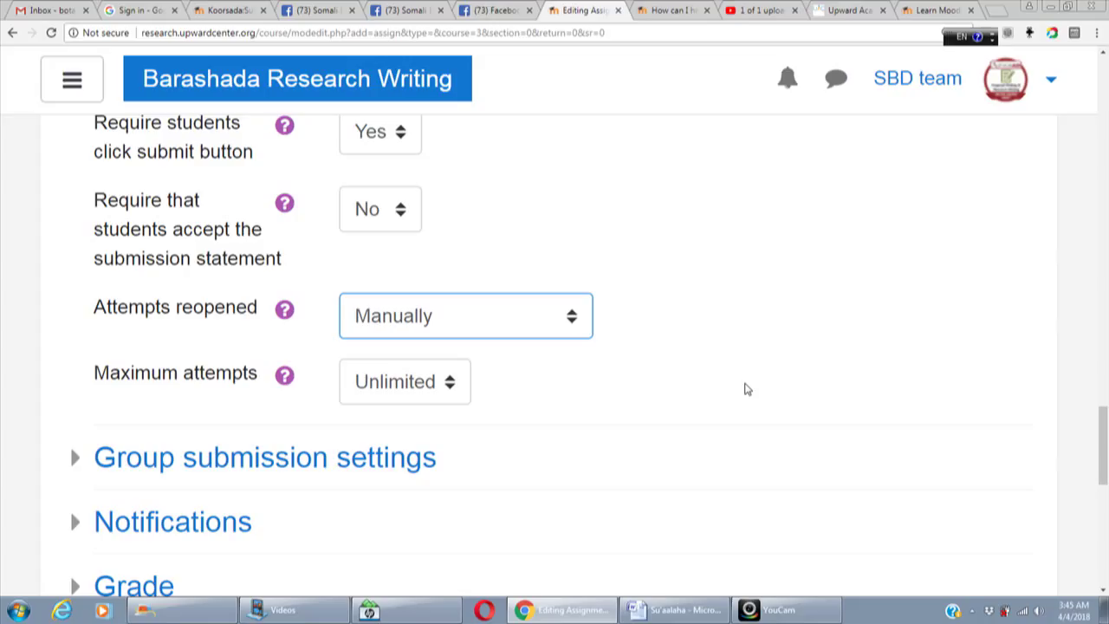
drag(1103, 416, 1104, 437)
click(449, 222)
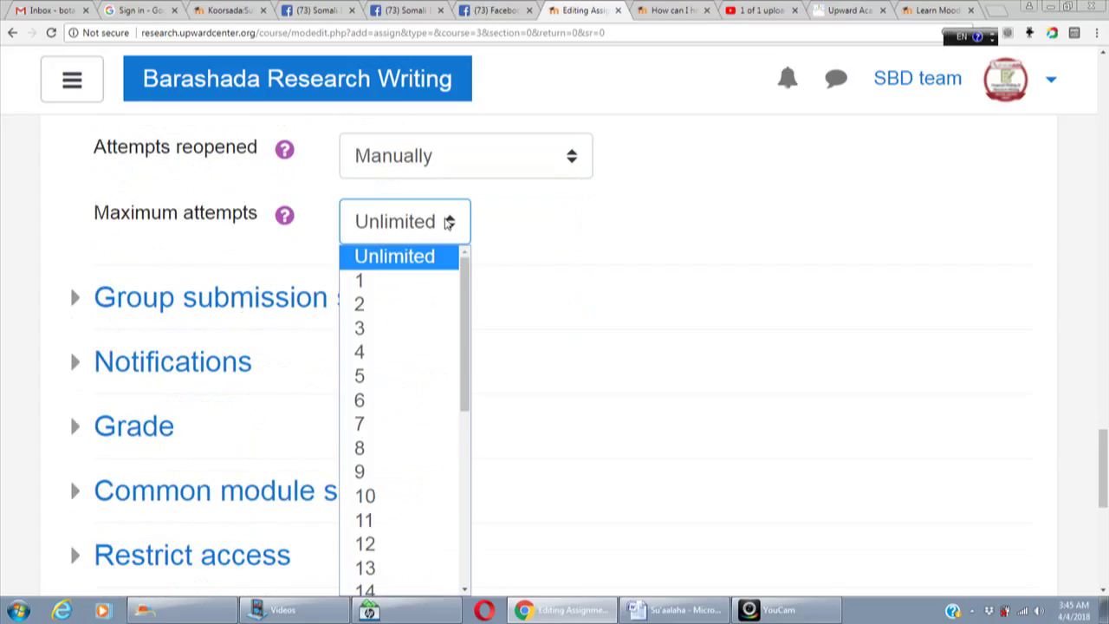
click(382, 328)
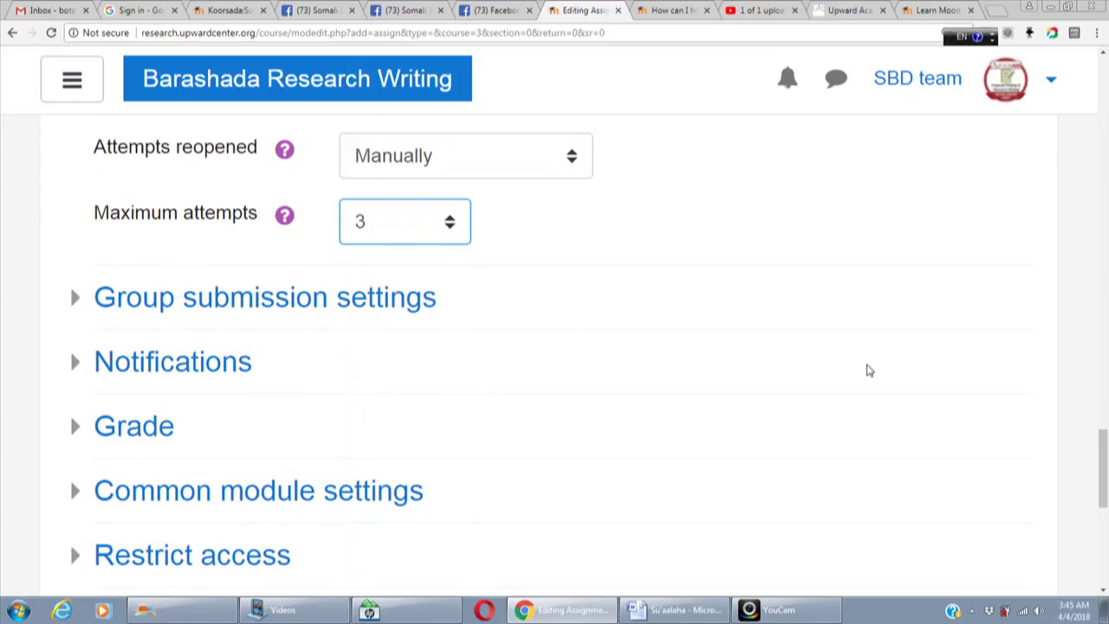
Step: Set the assignment's grade to pass to 50
drag(1103, 464, 1103, 475)
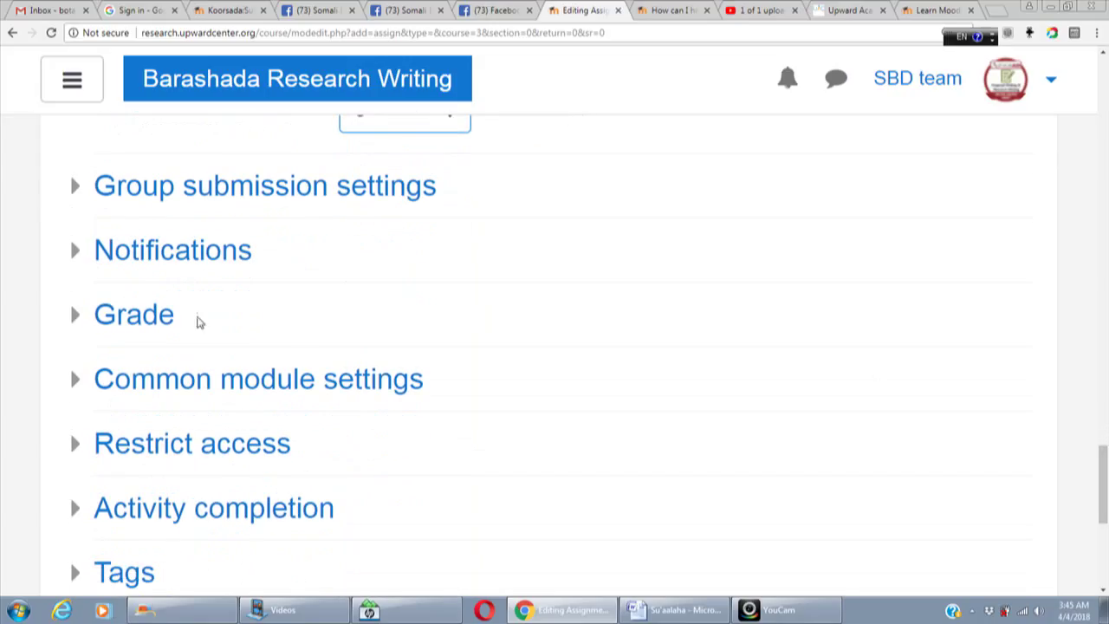
click(172, 315)
drag(1103, 405, 1103, 446)
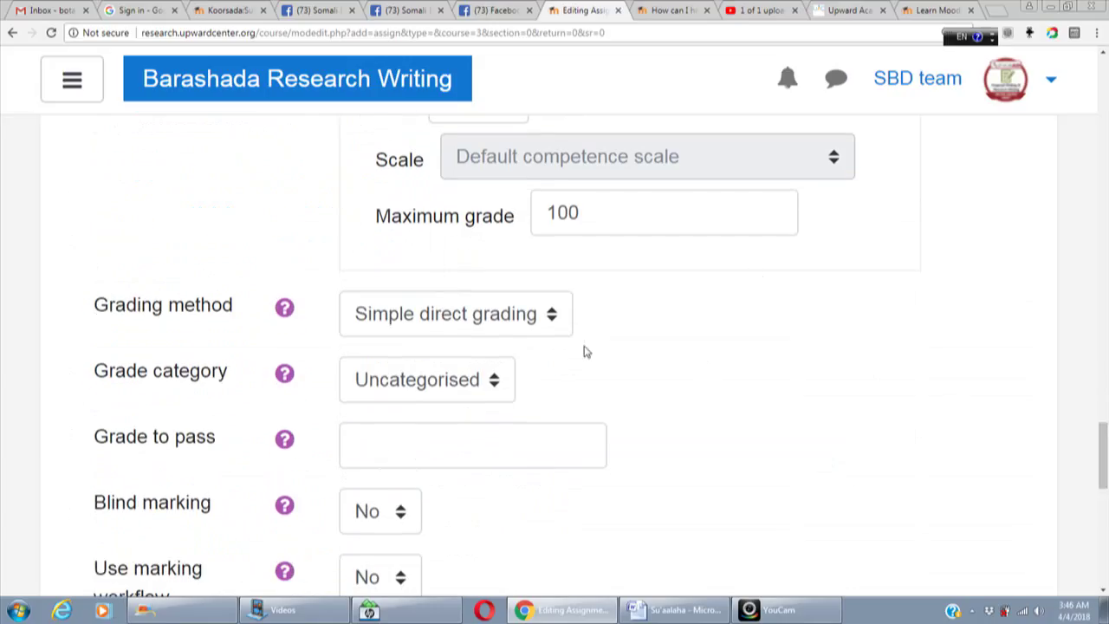
click(357, 445)
text(50)
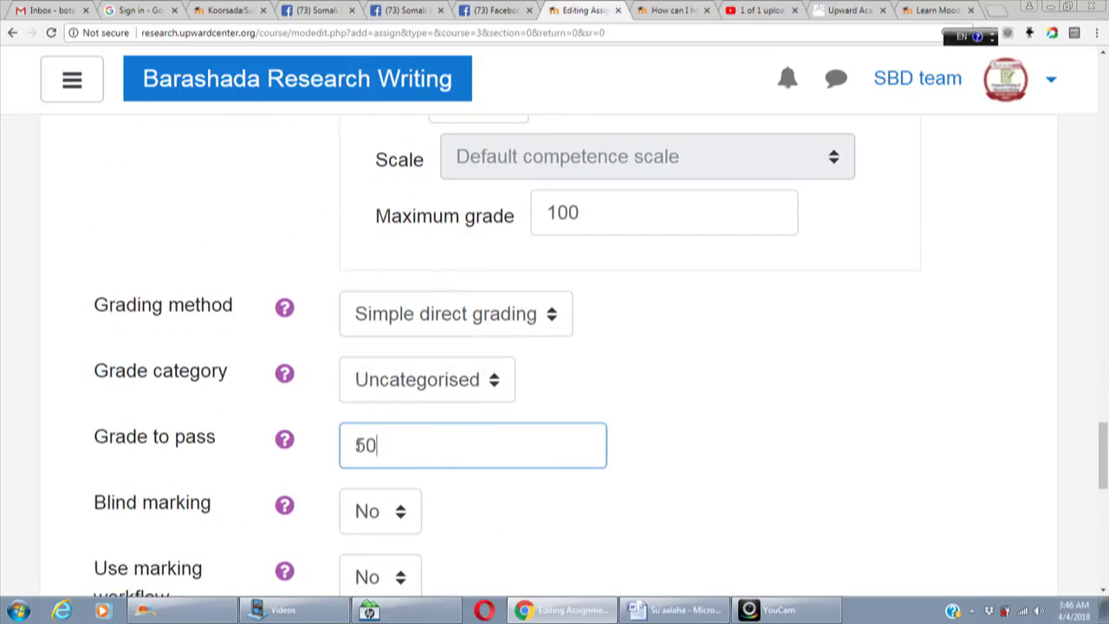
Step: Set the assignment's completion tracking to "Show activity as complete when conditions are met"
drag(1103, 433, 1103, 503)
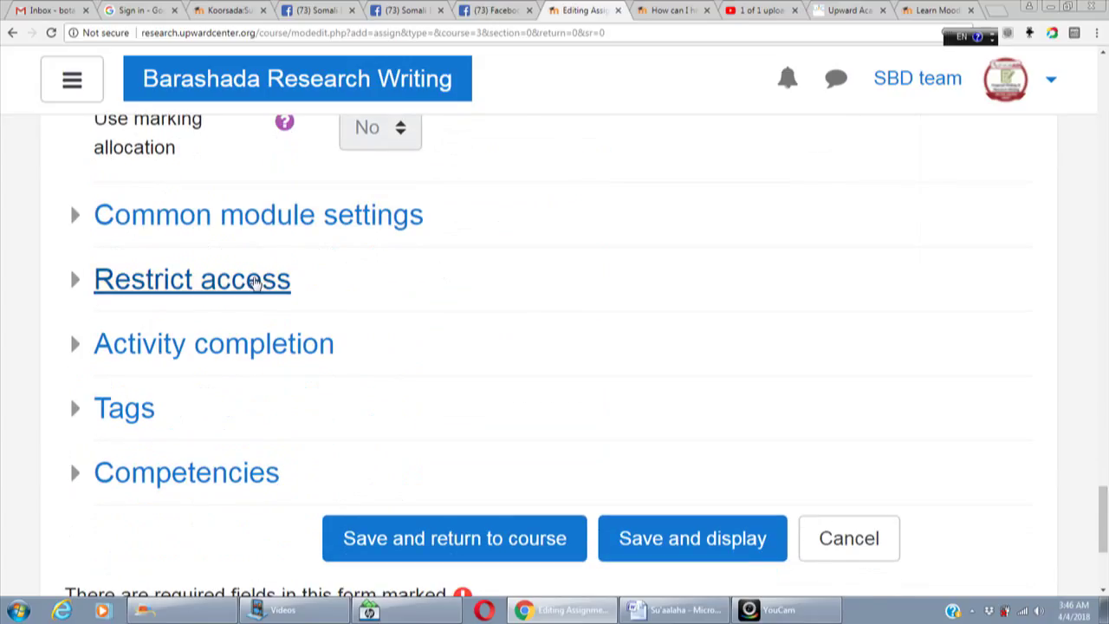
click(236, 355)
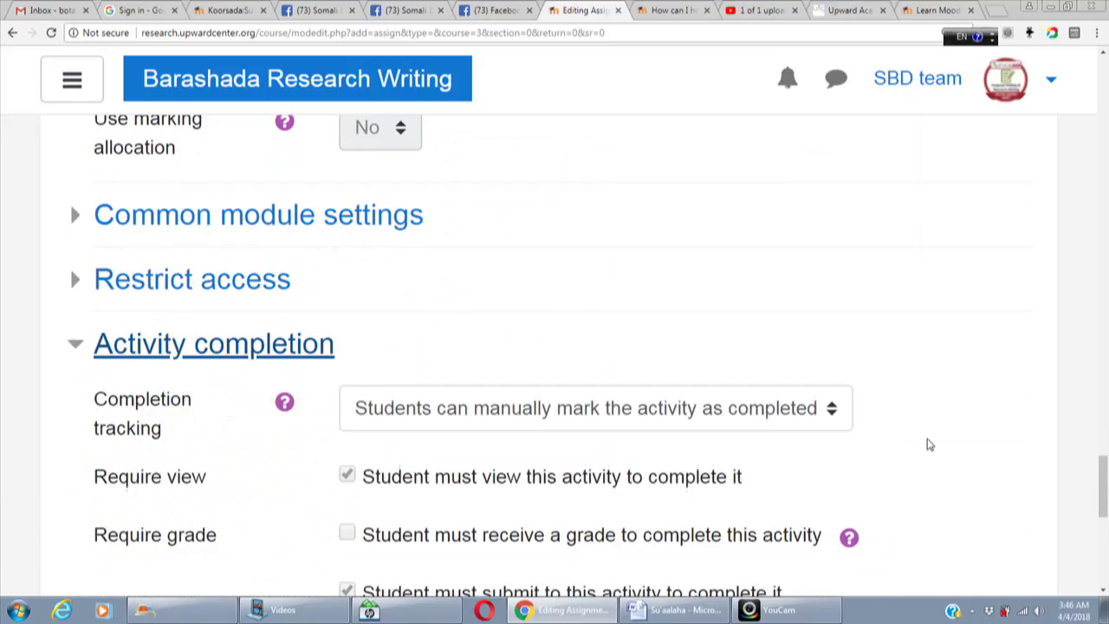
drag(1103, 484, 1103, 512)
click(832, 159)
click(832, 158)
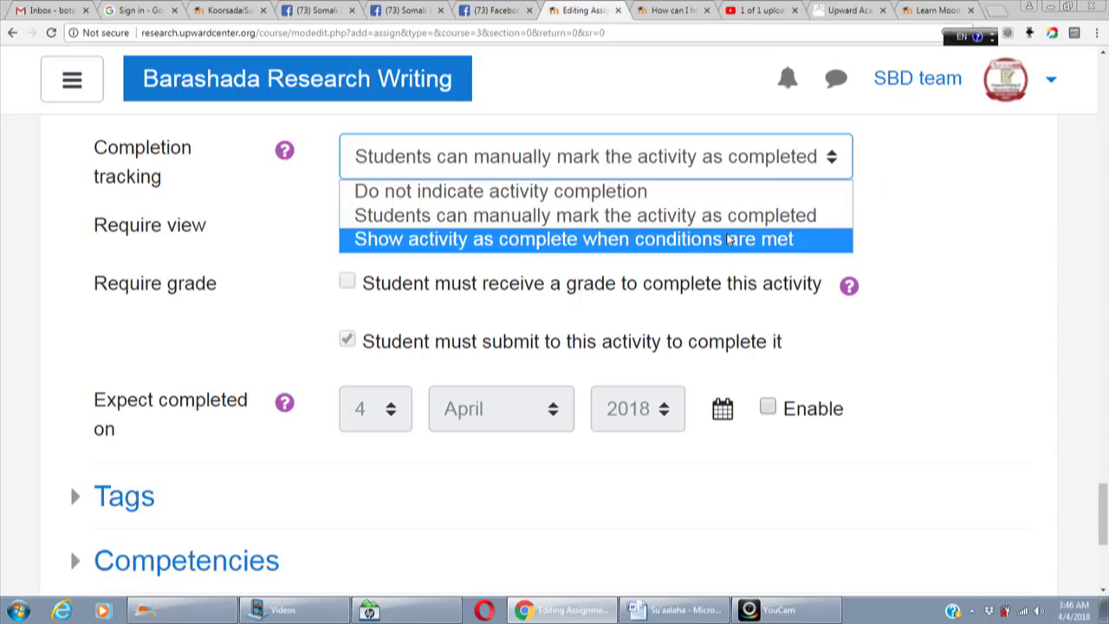
click(730, 240)
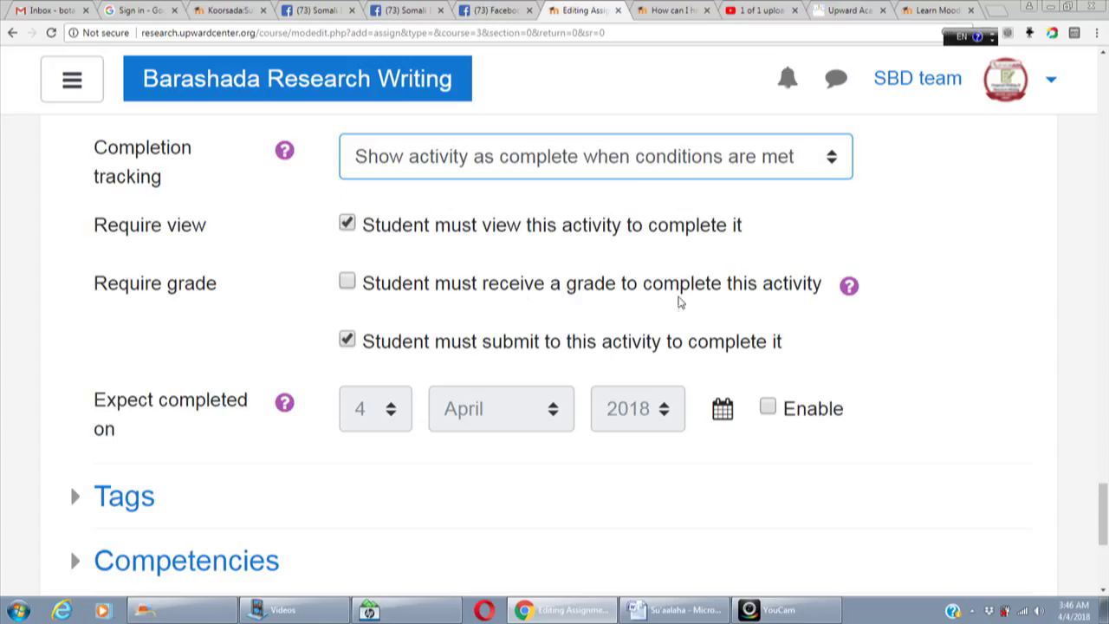
Step: Enable the expected completion date and set it to 11 June 2018
scroll(1105, 502, down, 1)
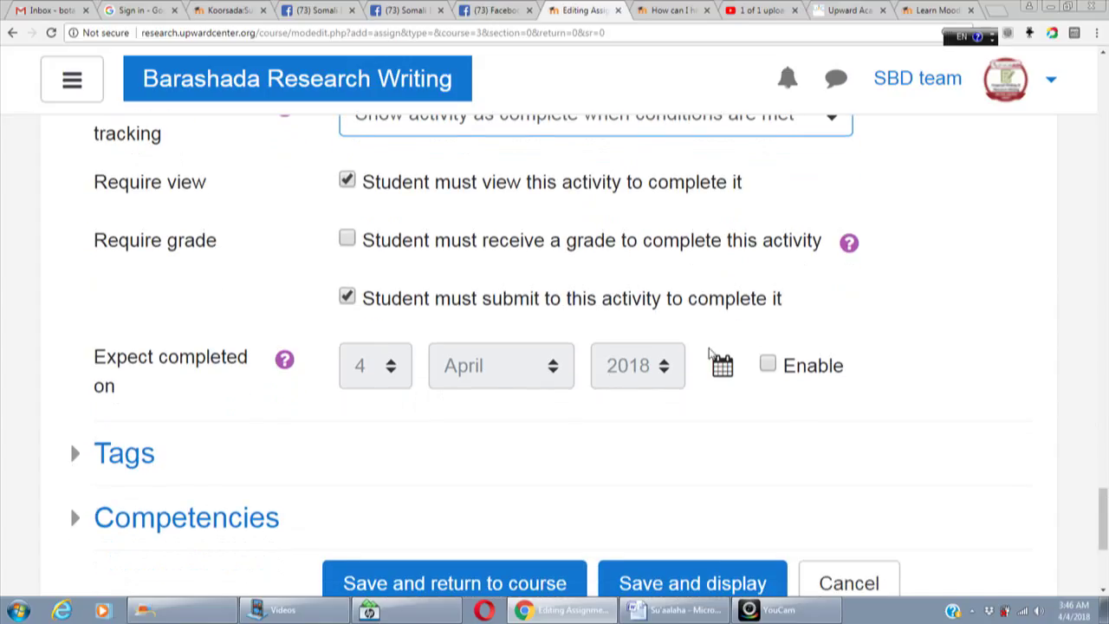
click(769, 365)
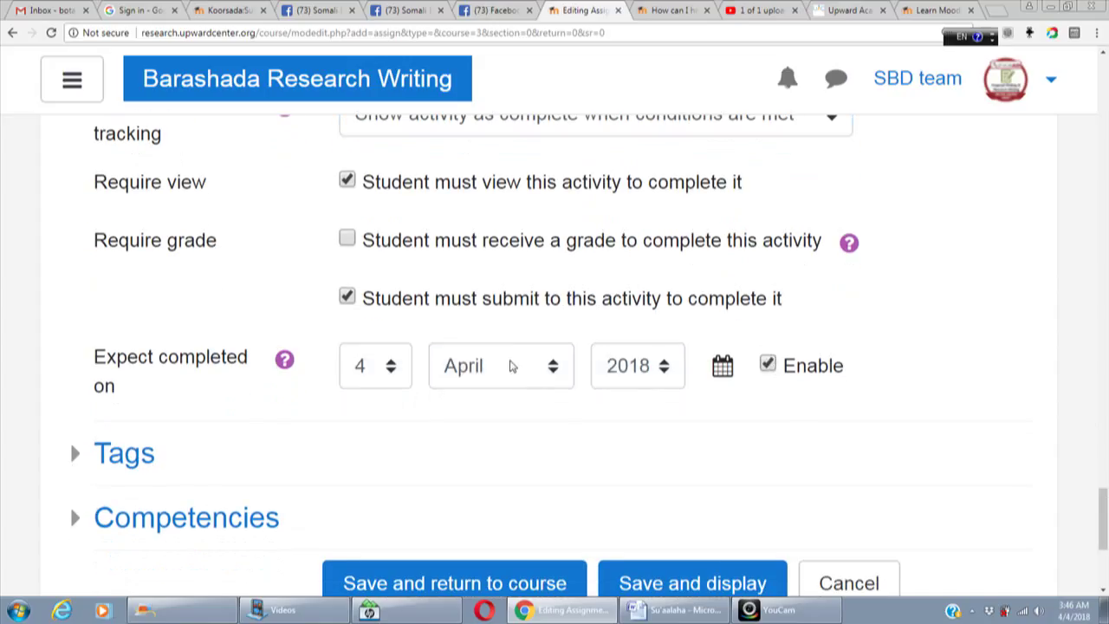
click(550, 368)
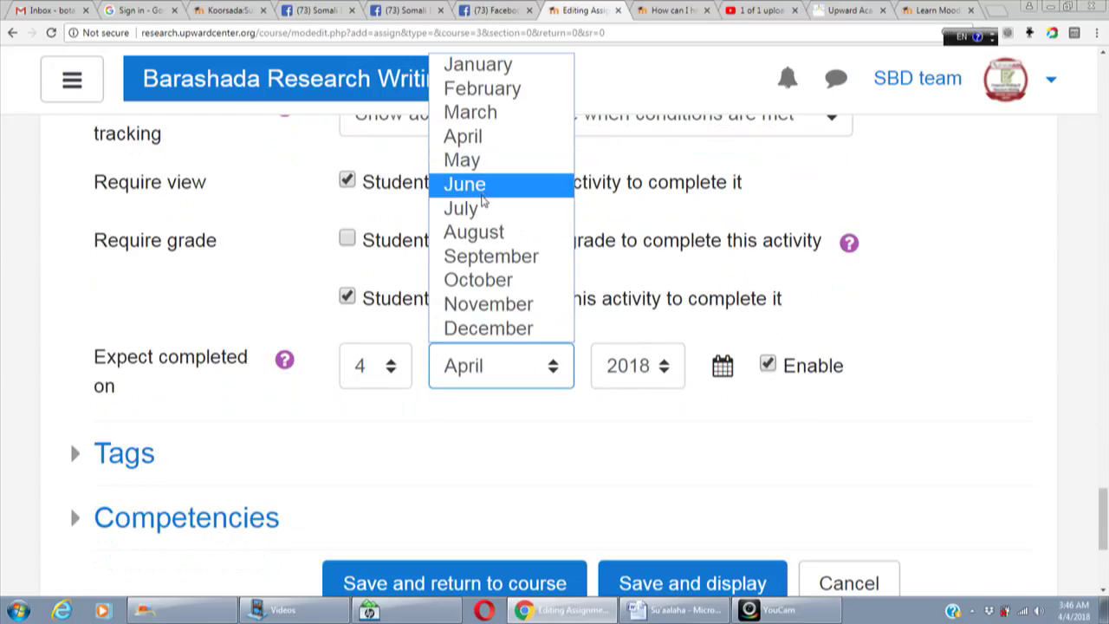
click(481, 198)
click(396, 369)
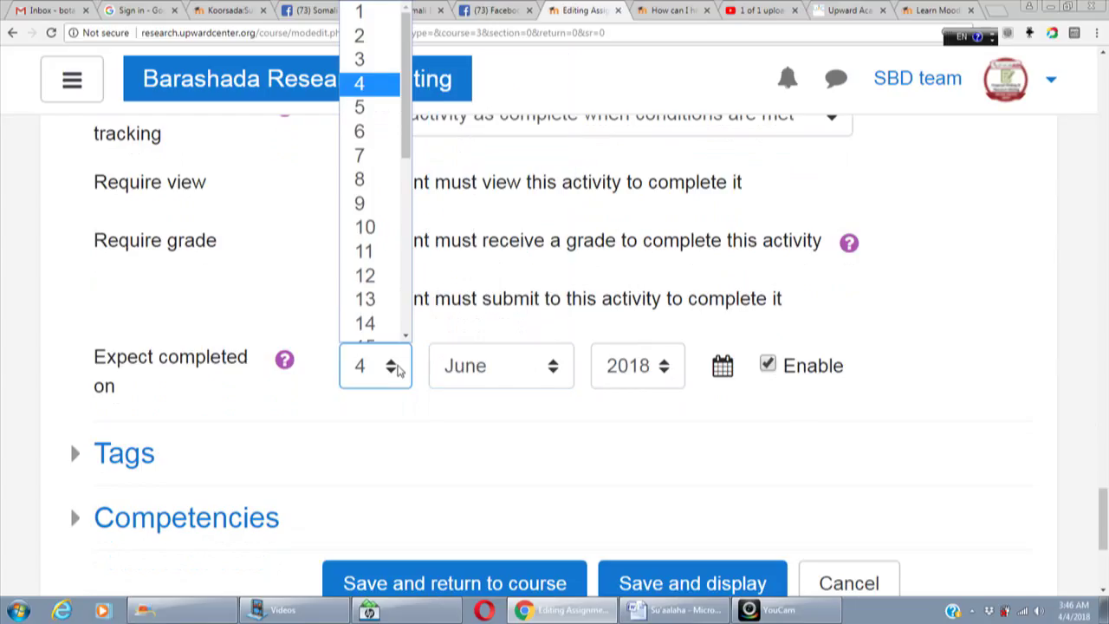
click(387, 251)
mouse_move(1103, 511)
mouse_down()
mouse_move(1103, 526)
mouse_move(1097, 121)
mouse_move(1105, 519)
mouse_up()
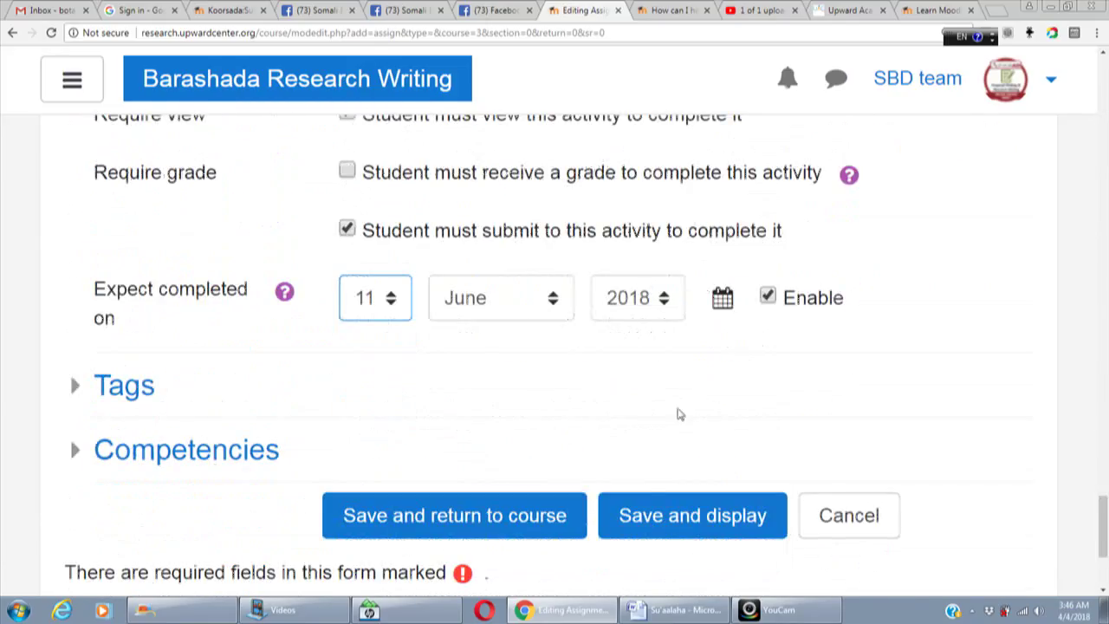
Step: Save the new assignment and return to the course page
click(444, 513)
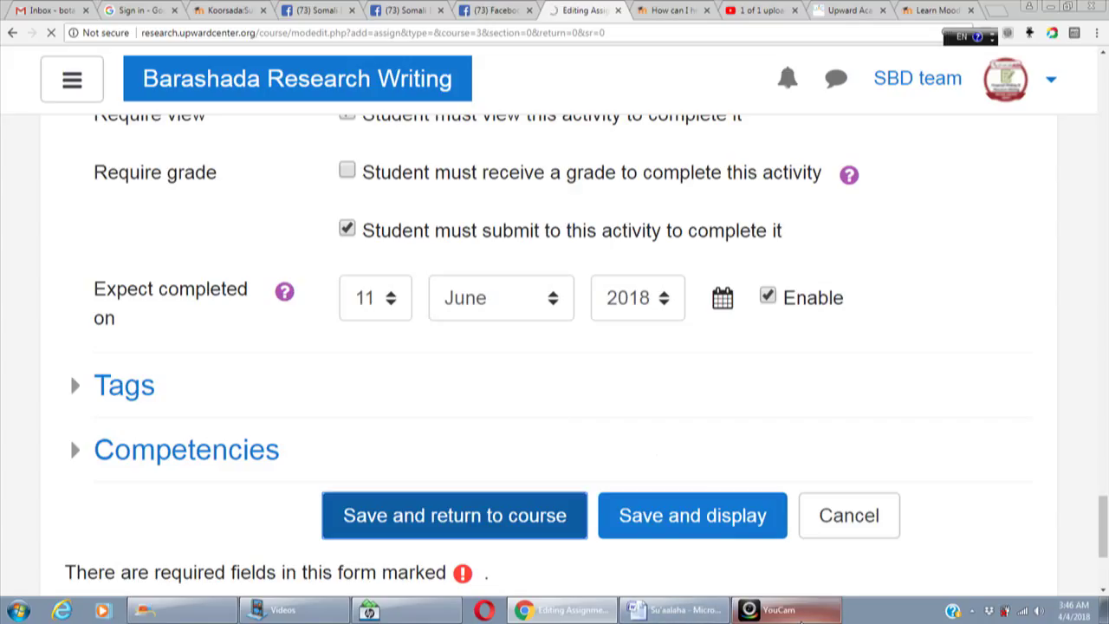
click(799, 621)
click(799, 620)
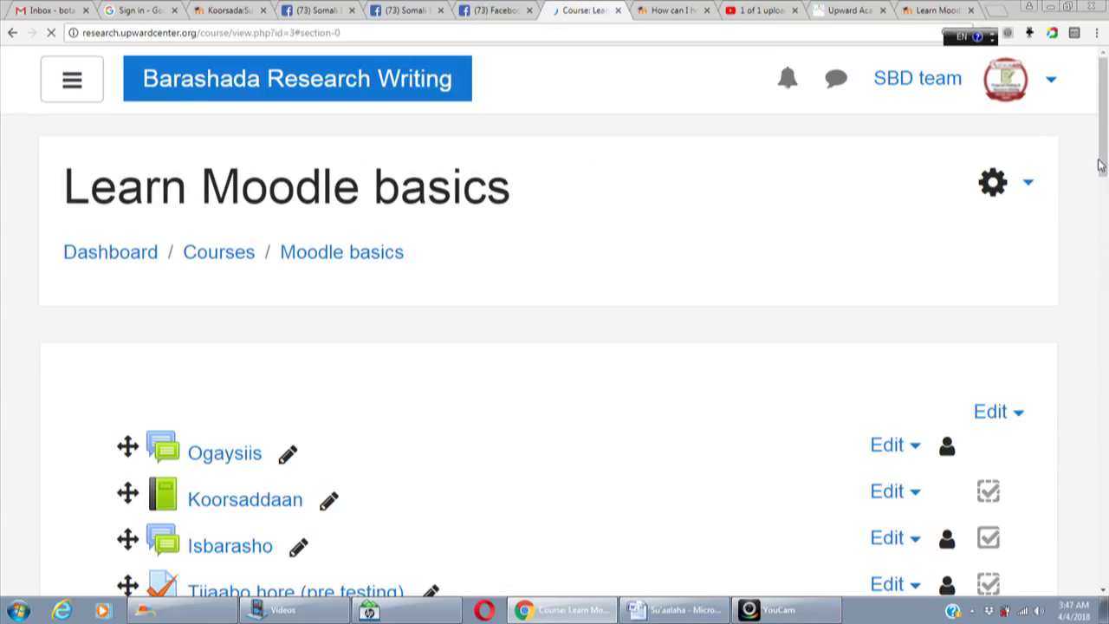
Step: Open the shaqo guri assignment from the course page and review its description, attached document, grading summary and due date
scroll(1098, 164, down, 6)
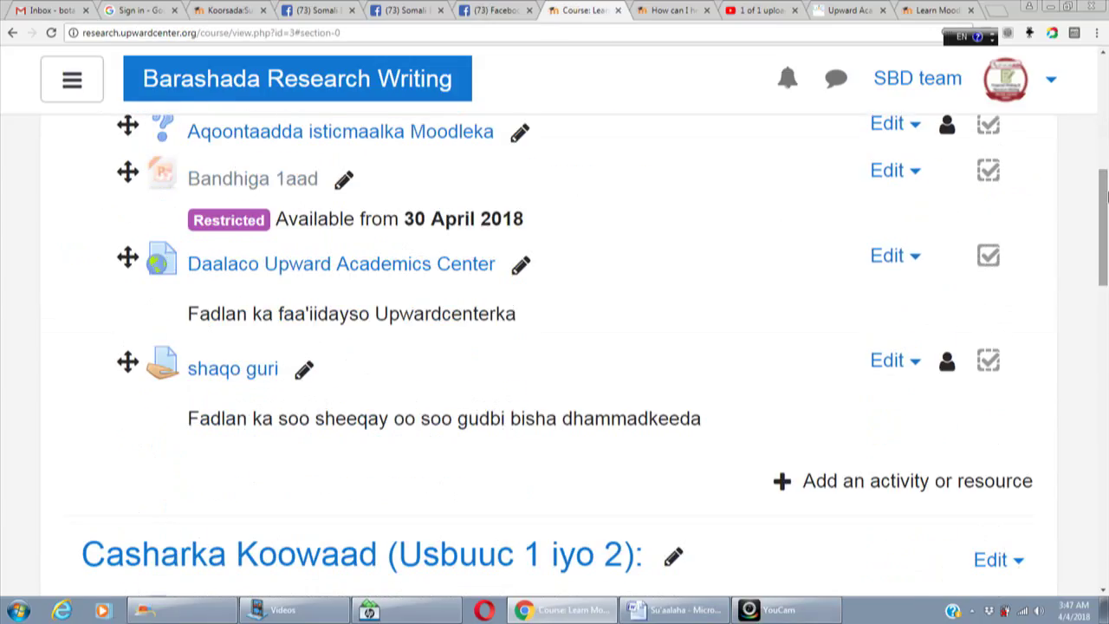
scroll(1104, 198, up, 3)
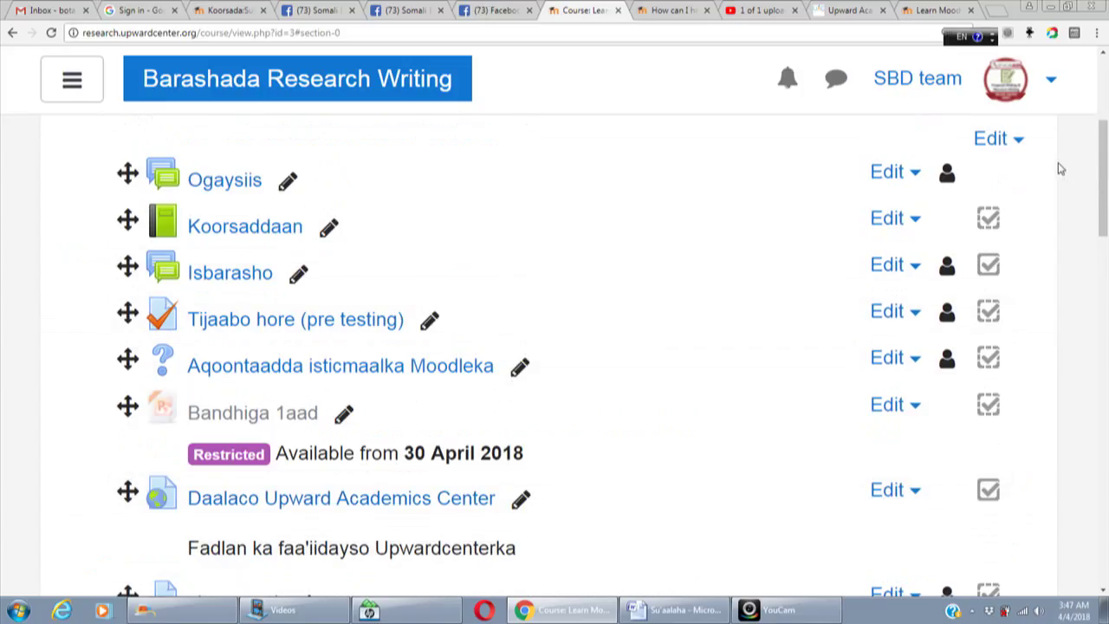
scroll(1105, 189, down, 3)
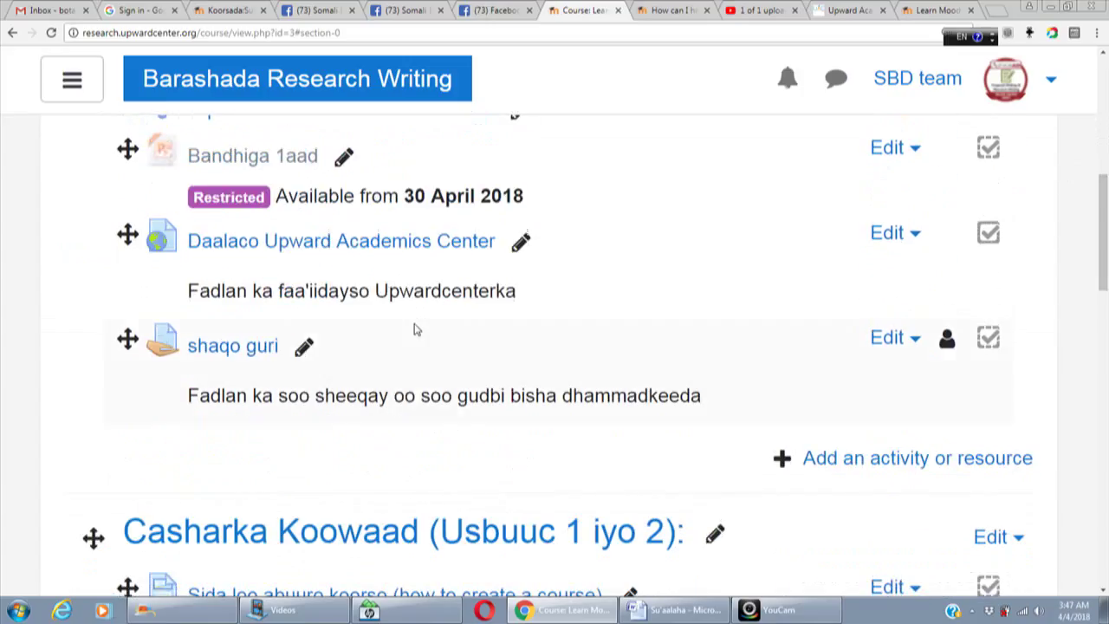
click(236, 349)
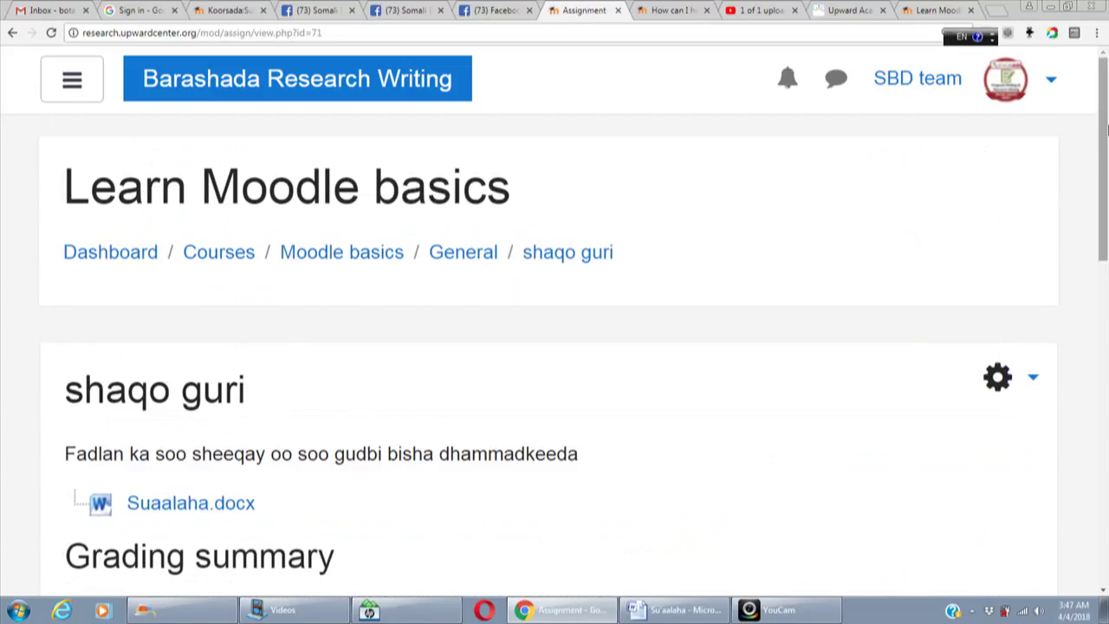
scroll(1107, 165, down, 1)
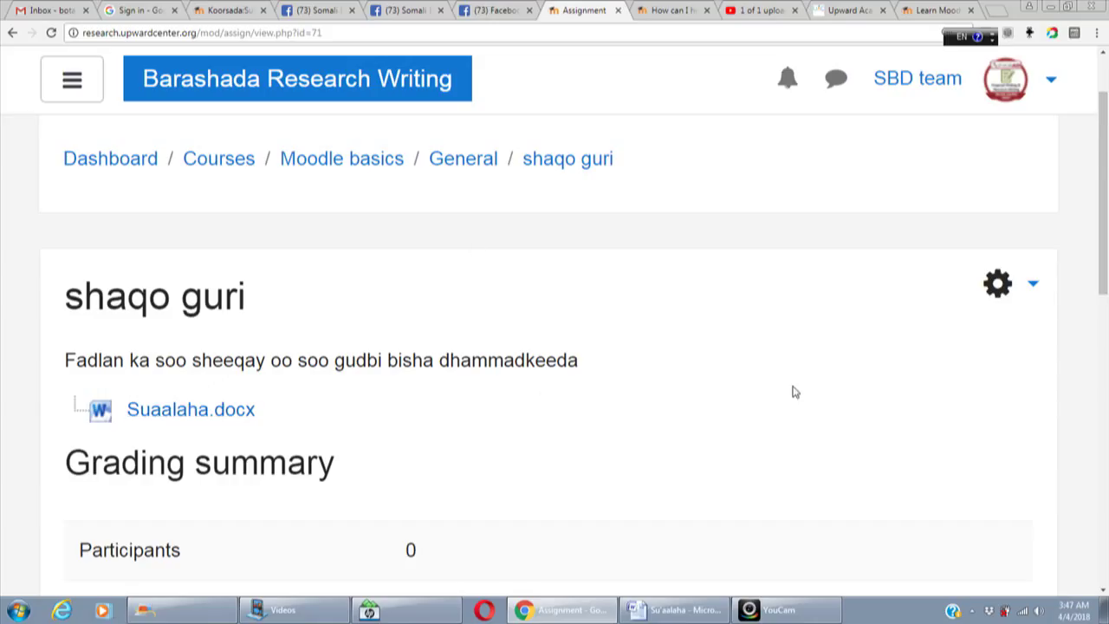
drag(1098, 227, 1096, 409)
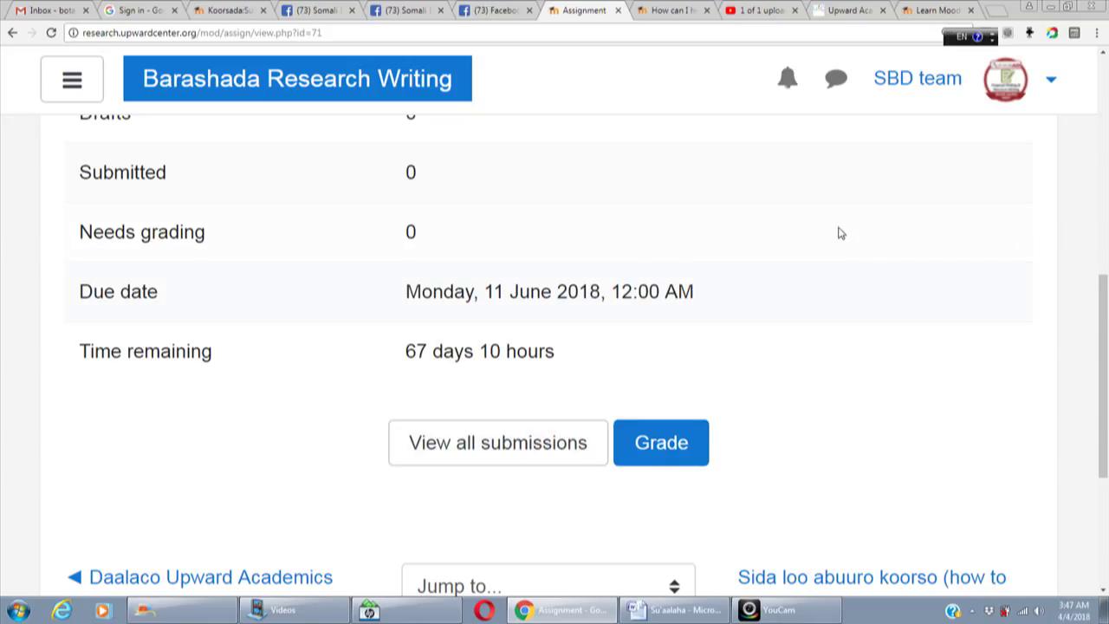
click(1106, 368)
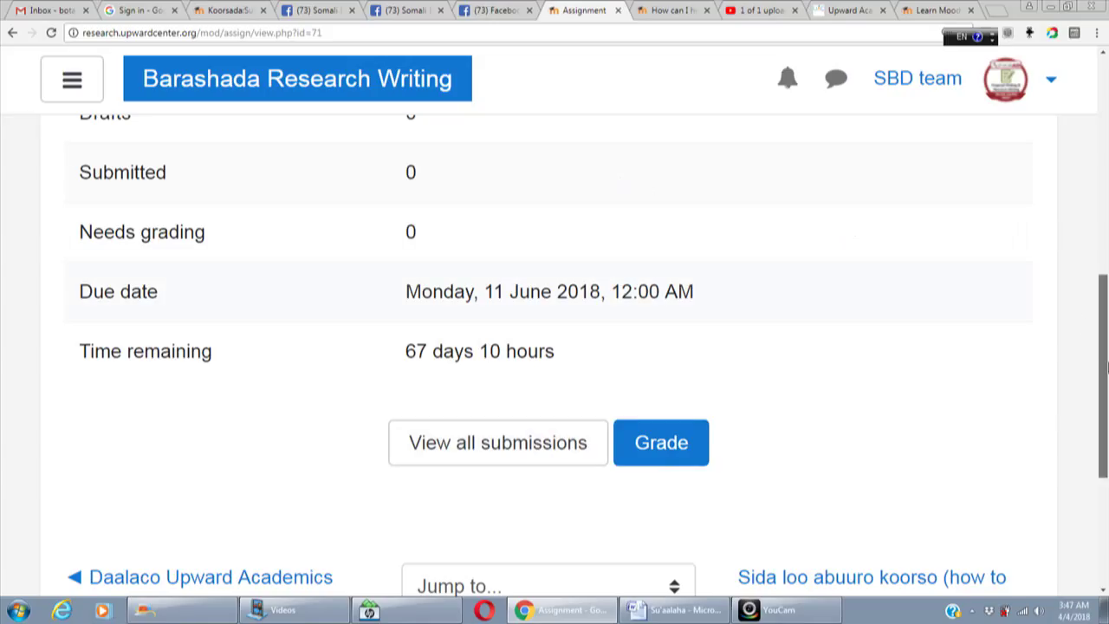
drag(1106, 368, 1105, 147)
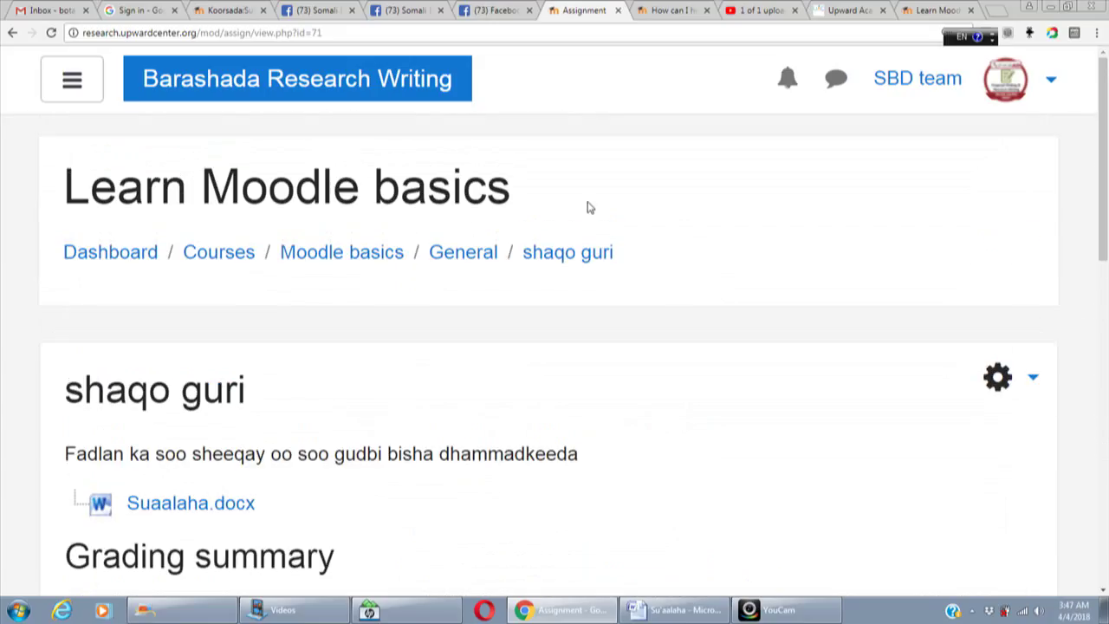
Step: Return to the Moodle basics course page and turn editing off
click(318, 259)
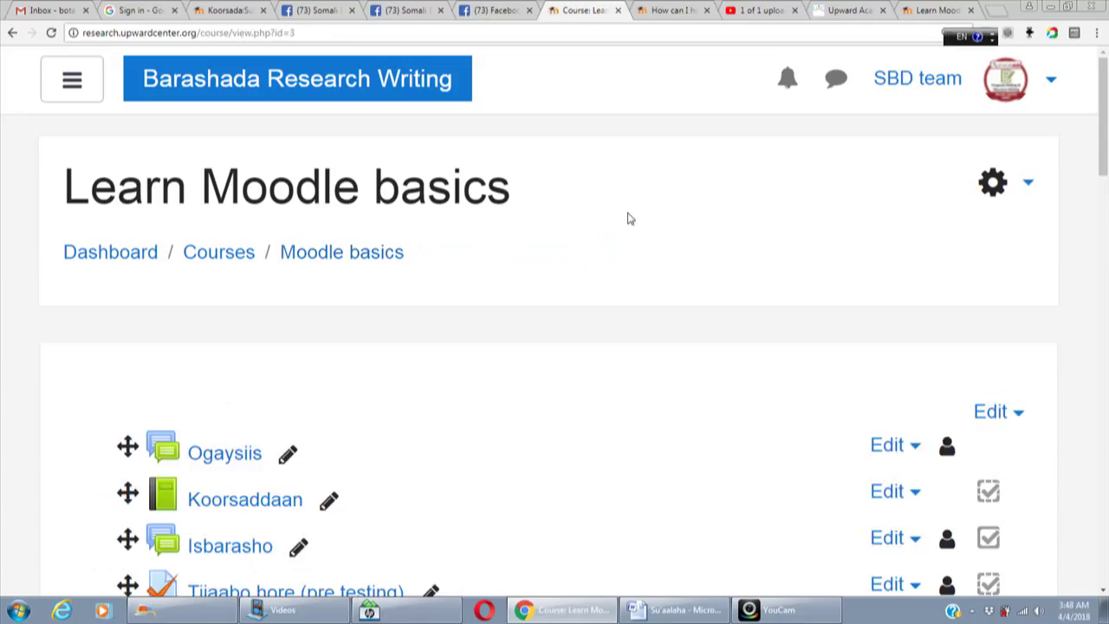
click(1027, 185)
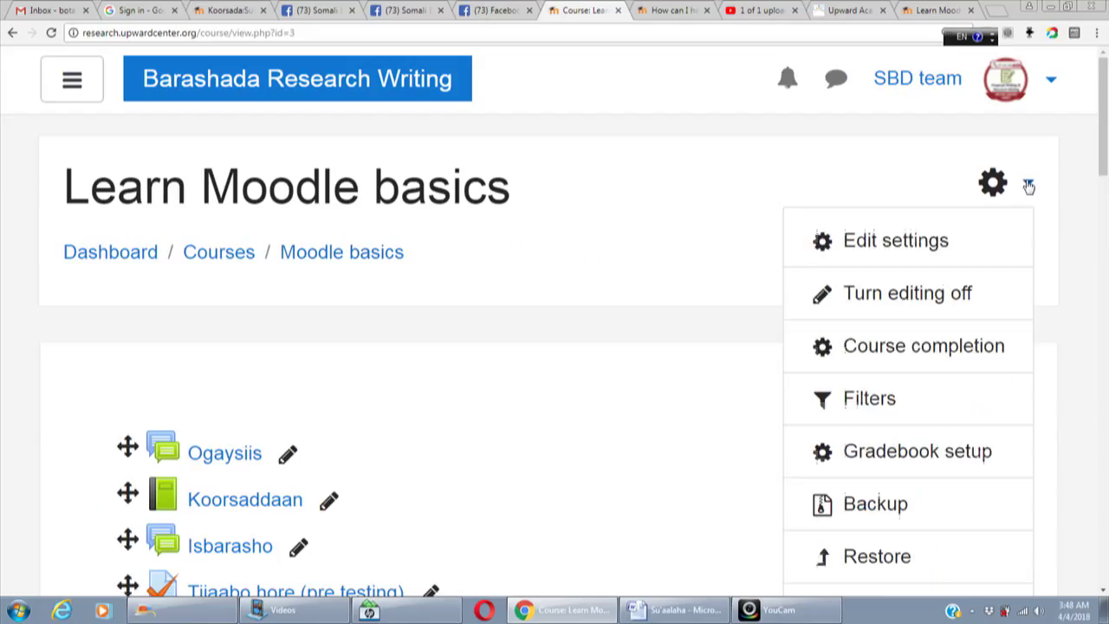
click(878, 310)
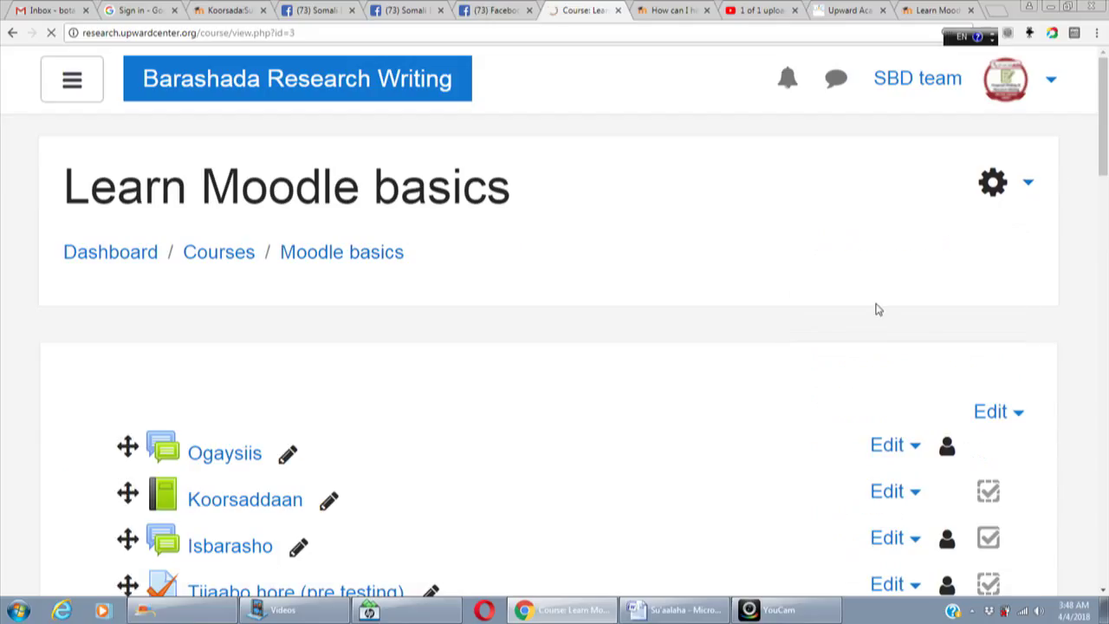
click(778, 610)
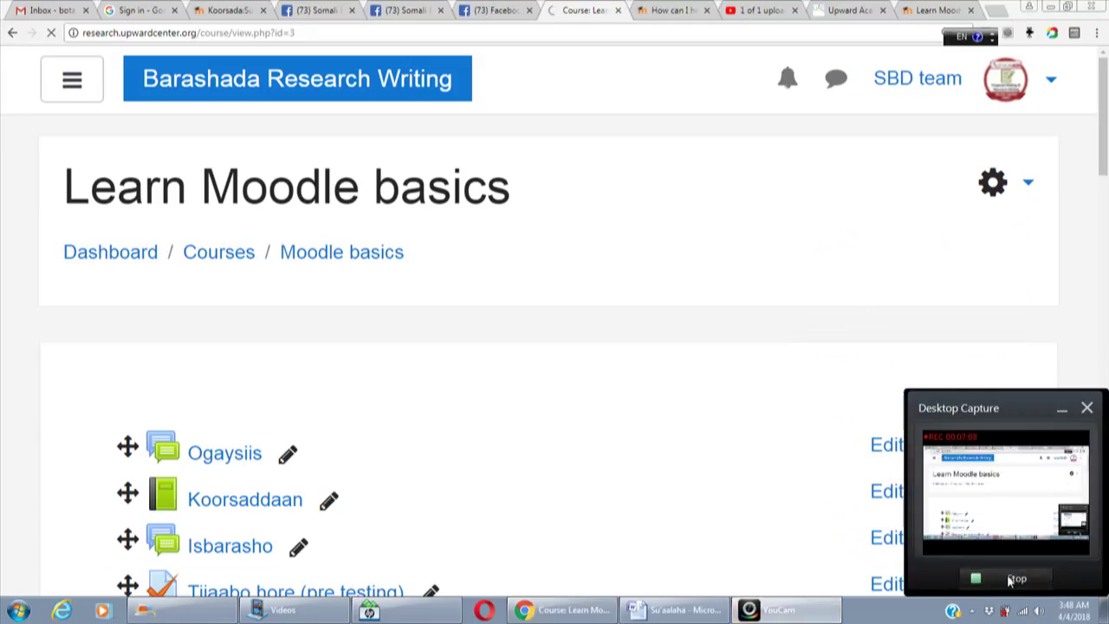